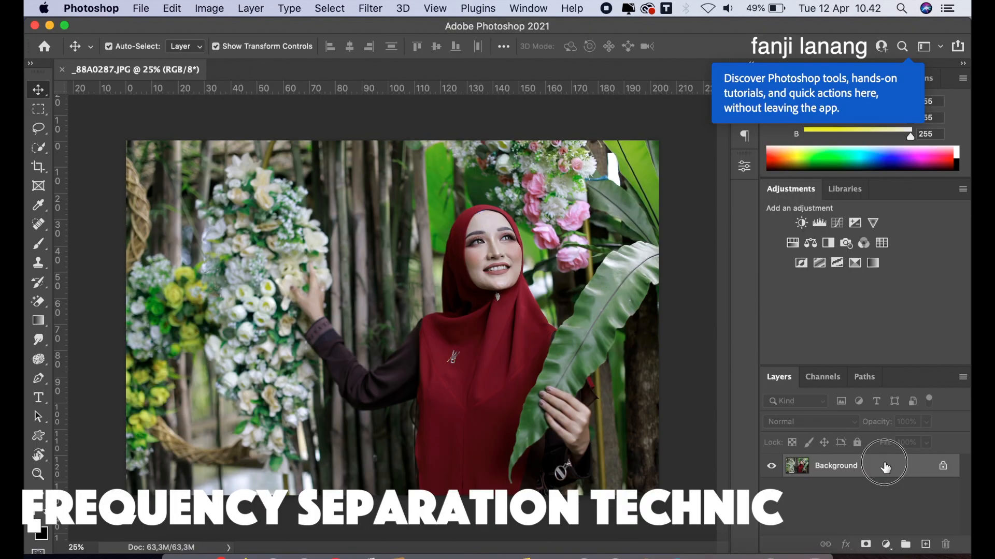
- Duplicate the Background layer twice and rename the lower copy to blur
drag(886, 466, 926, 543)
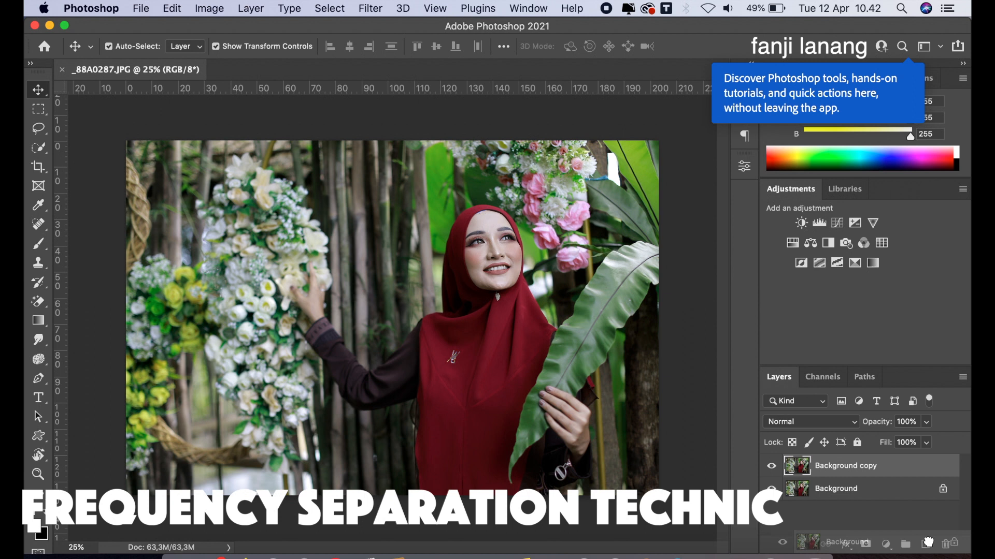
drag(872, 472, 925, 544)
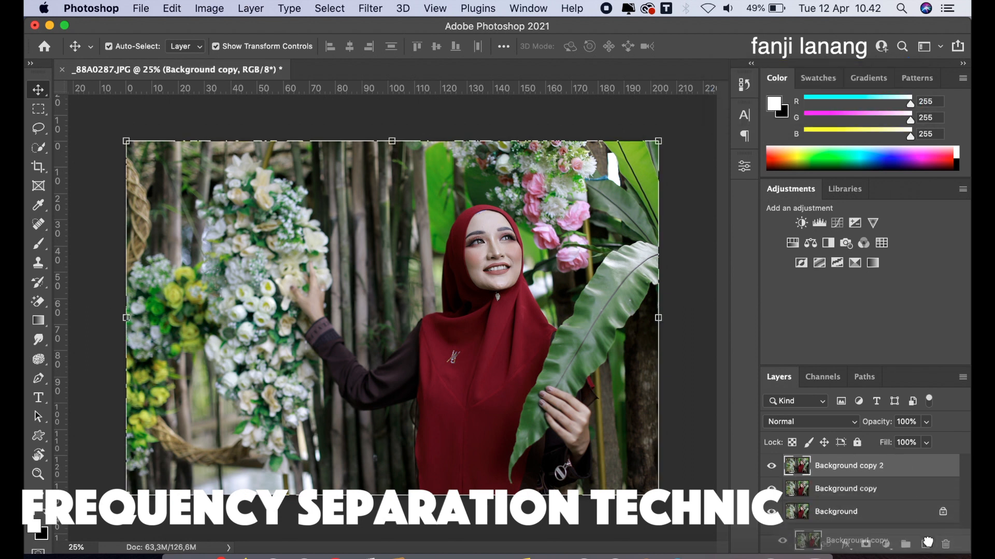
double_click(853, 490)
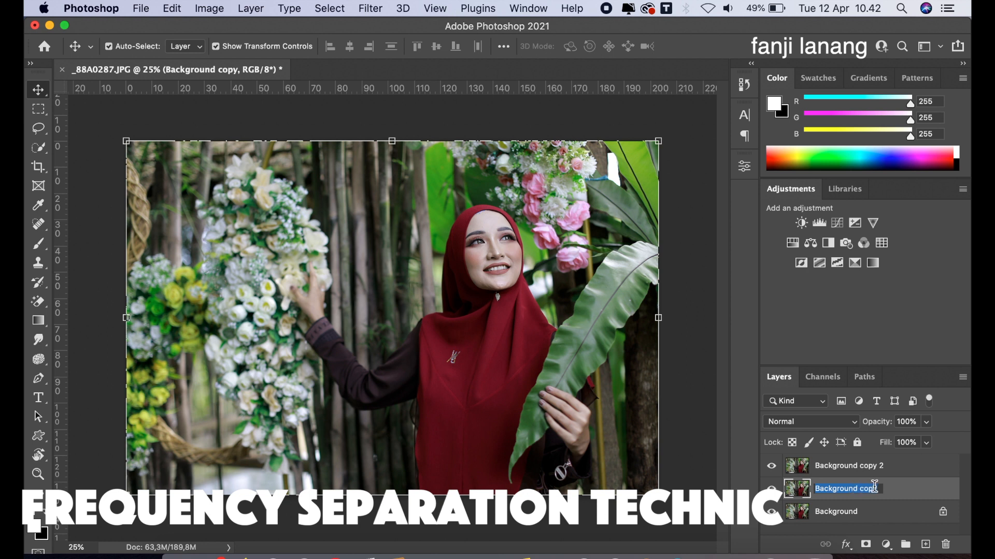
text(blur)
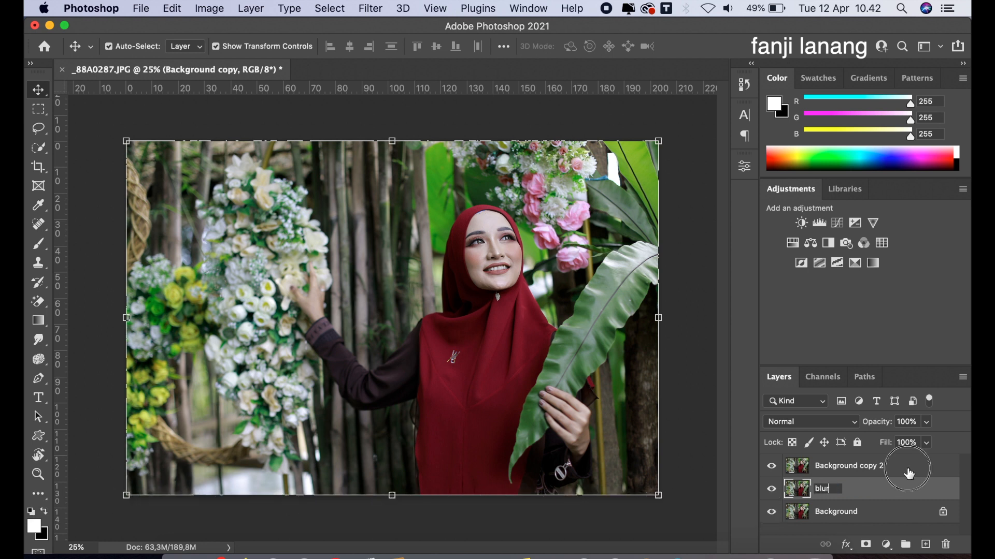
key(Return)
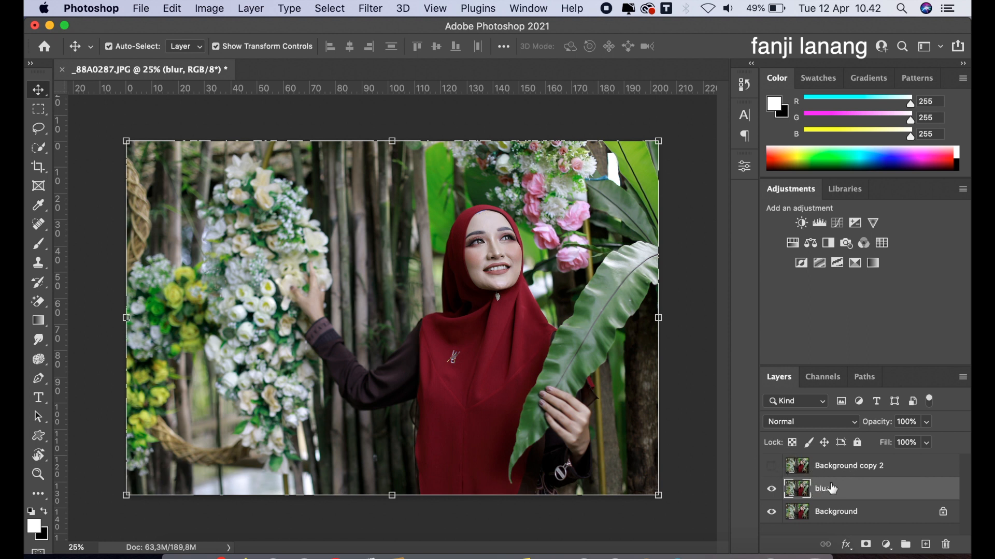
- Apply a Gaussian Blur with a 5-pixel radius to the blur layer
click(366, 8)
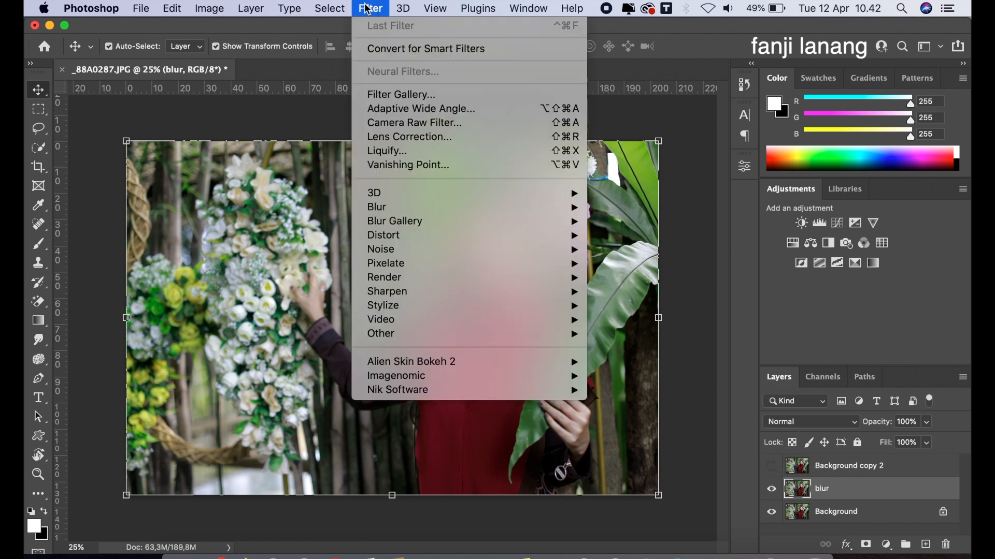
mouse_move(458, 238)
mouse_move(518, 207)
click(651, 264)
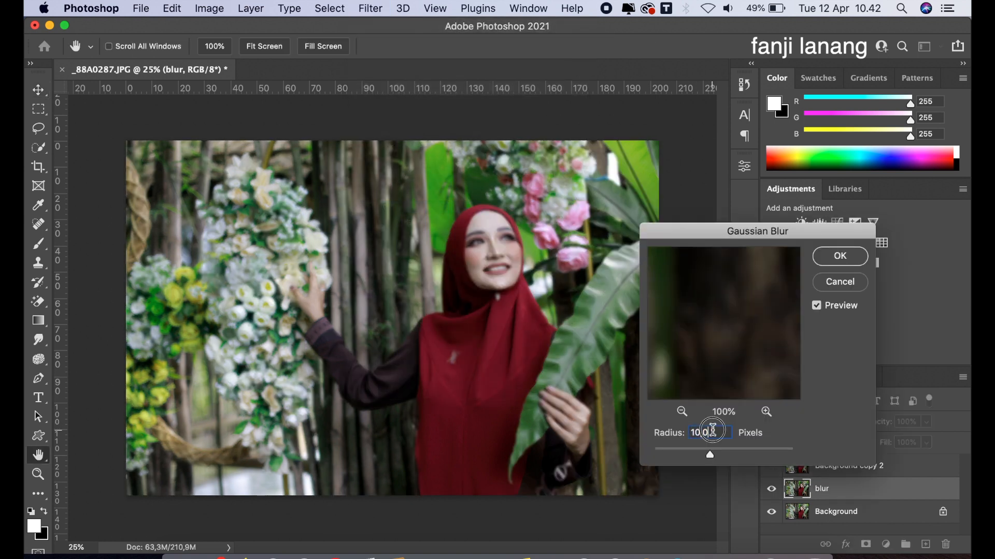
text(5)
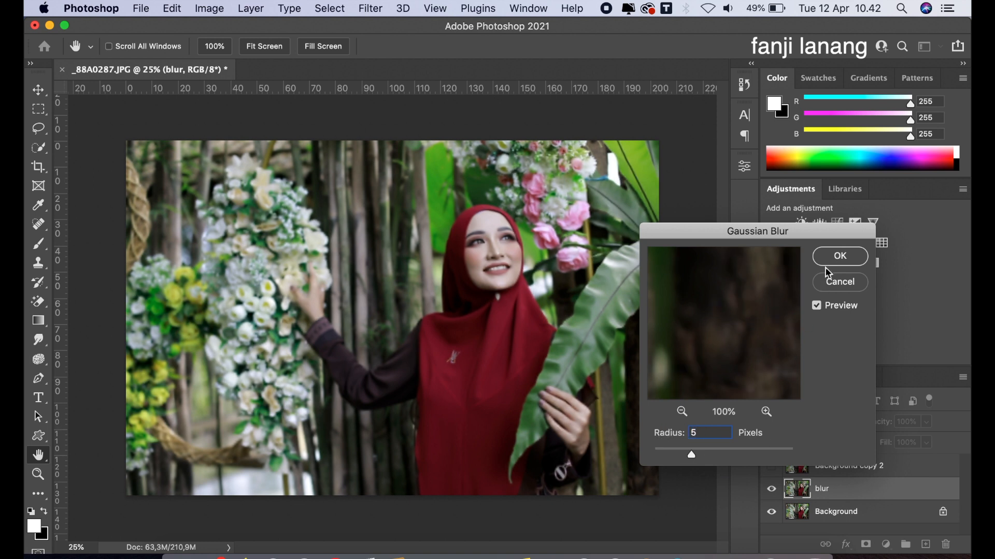
click(841, 258)
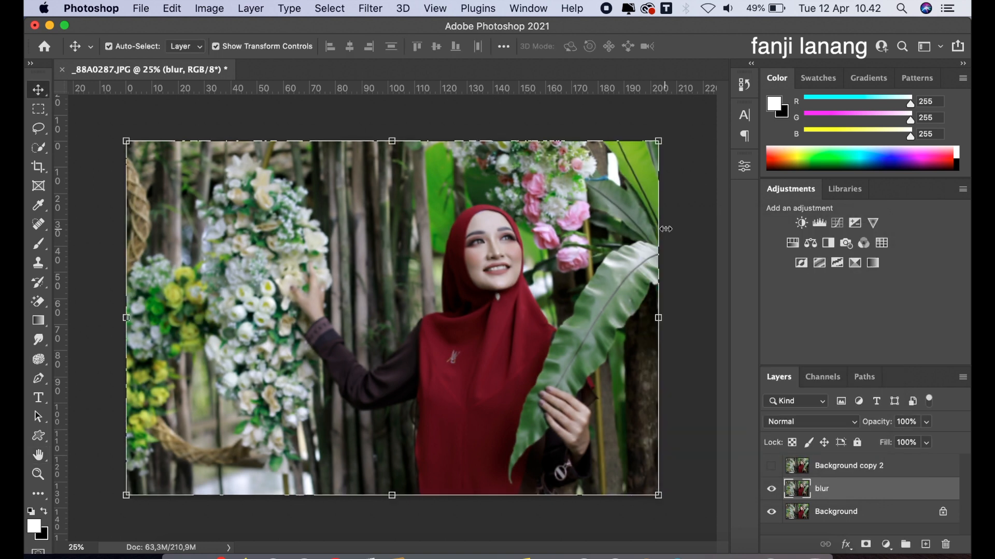
- Show Background copy 2 and use Apply Image on it with blur as source layer, Subtract blending, scale 2 and offset 128
click(770, 466)
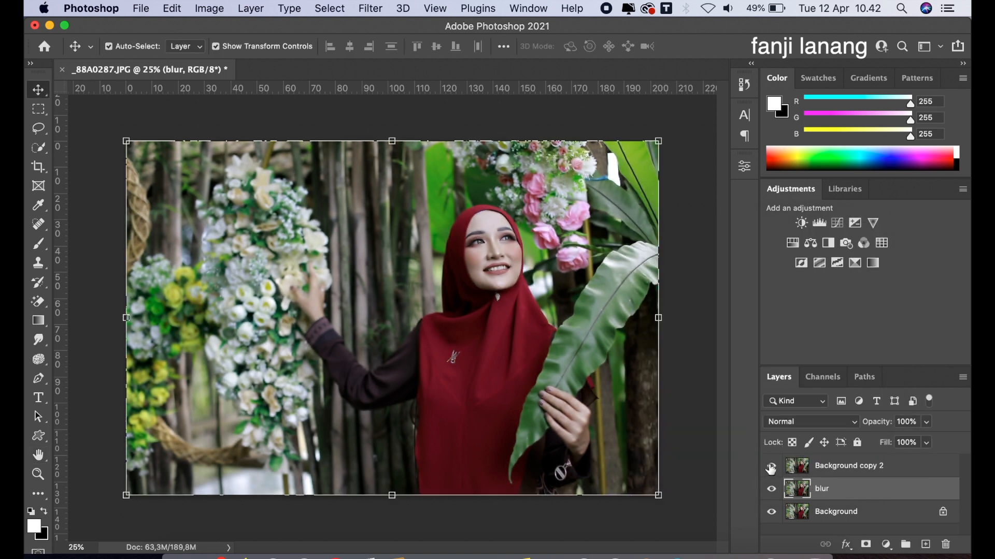
click(857, 471)
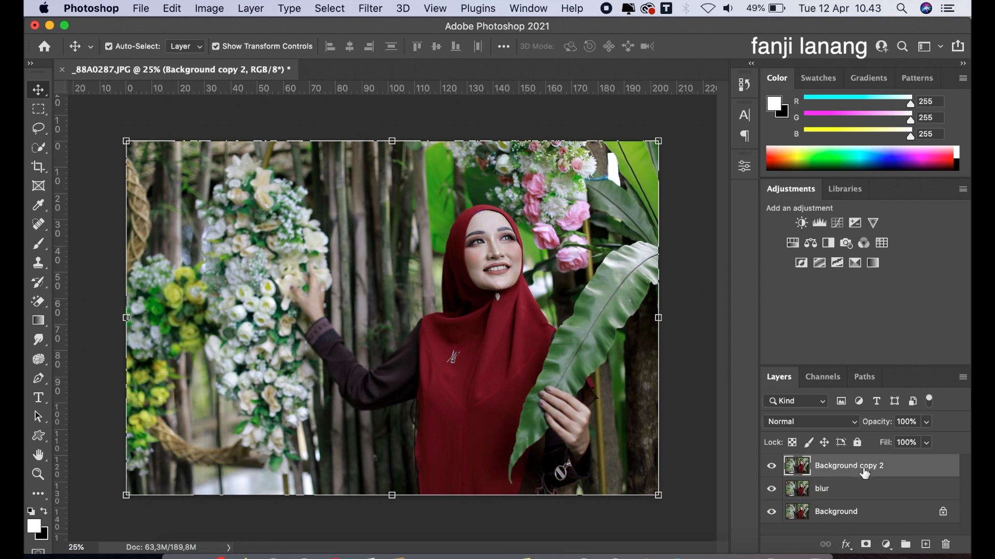
click(209, 8)
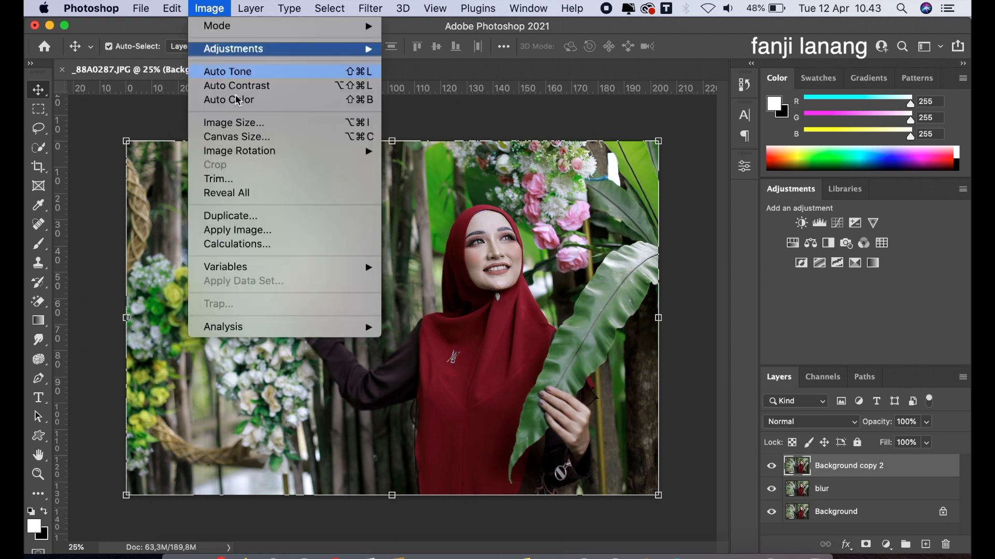
click(262, 231)
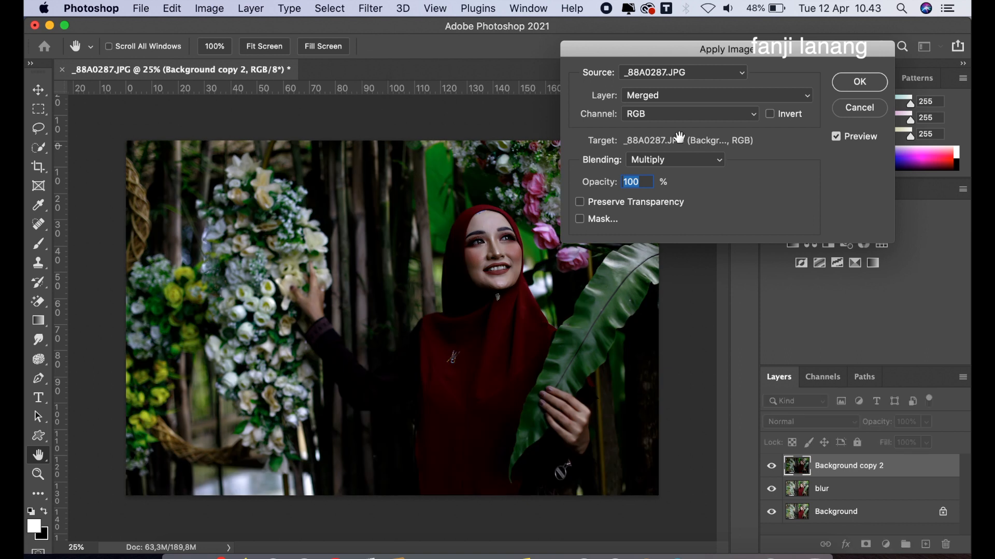
click(696, 98)
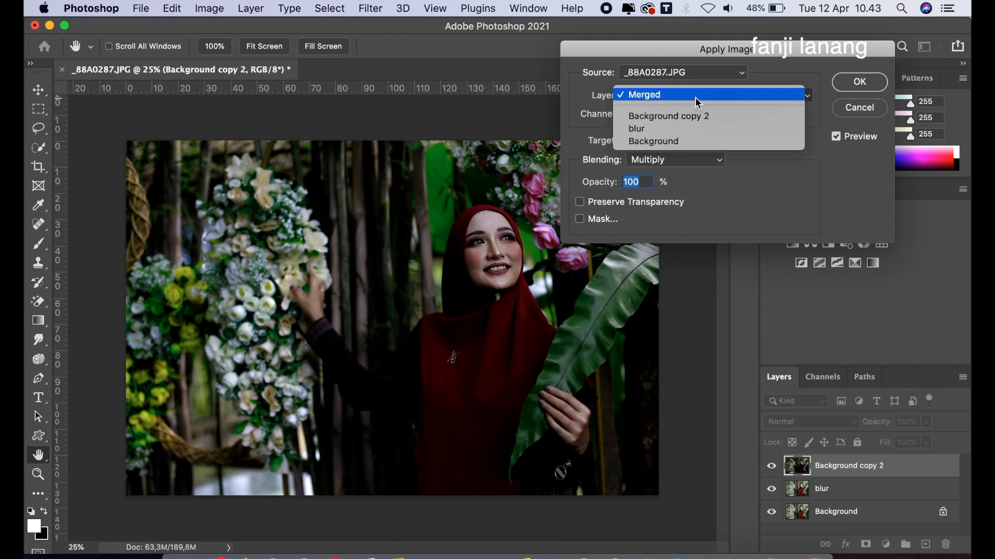
click(694, 128)
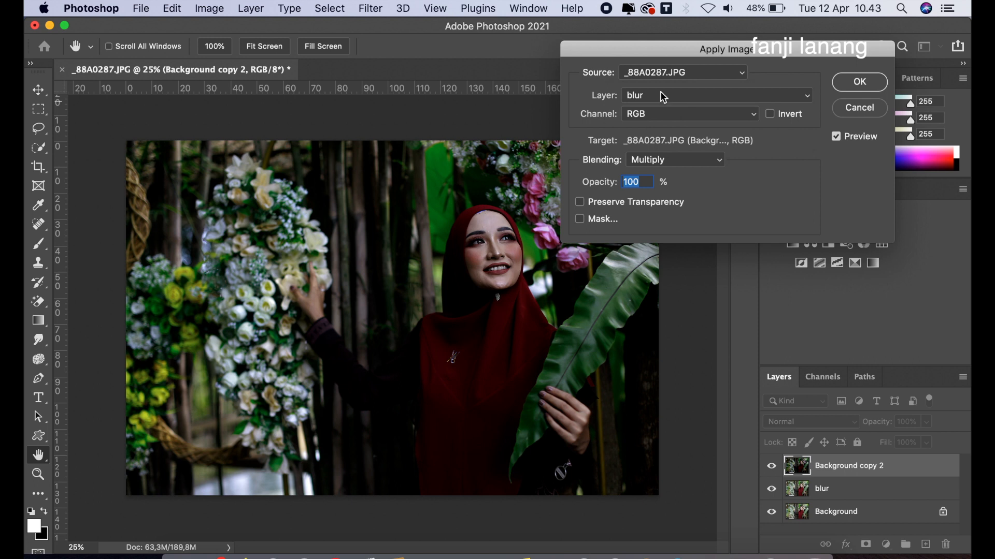
click(681, 165)
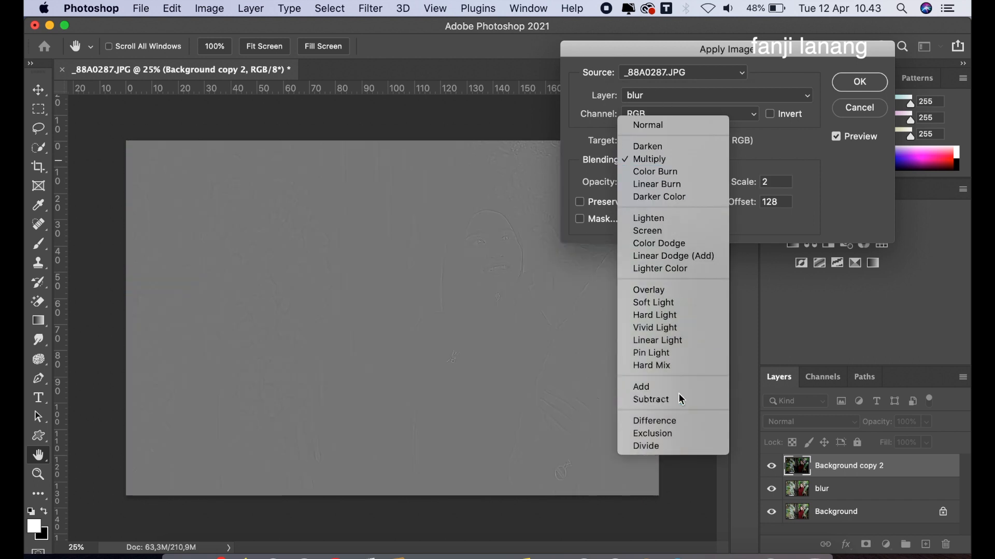
click(682, 399)
click(768, 184)
drag(769, 184, 742, 202)
text(12)
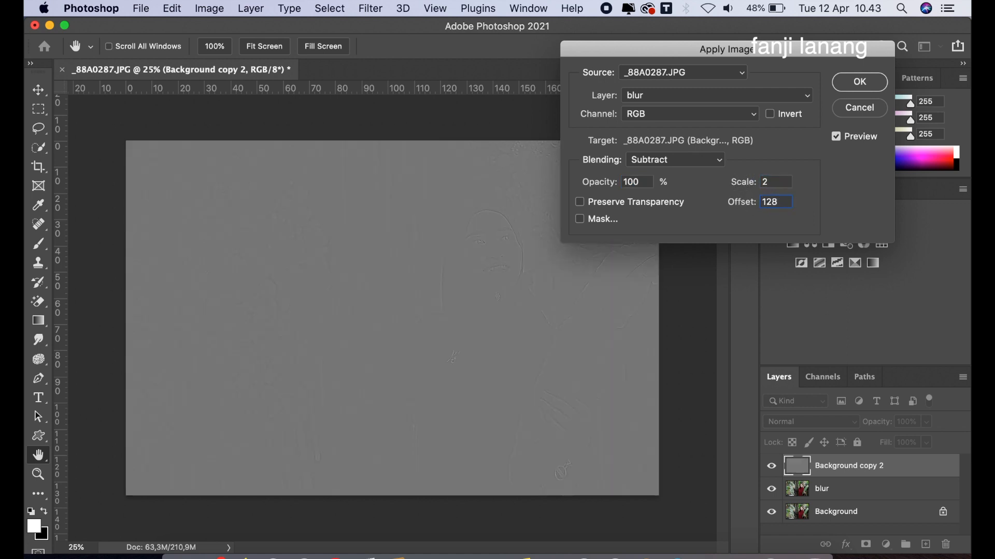
click(844, 83)
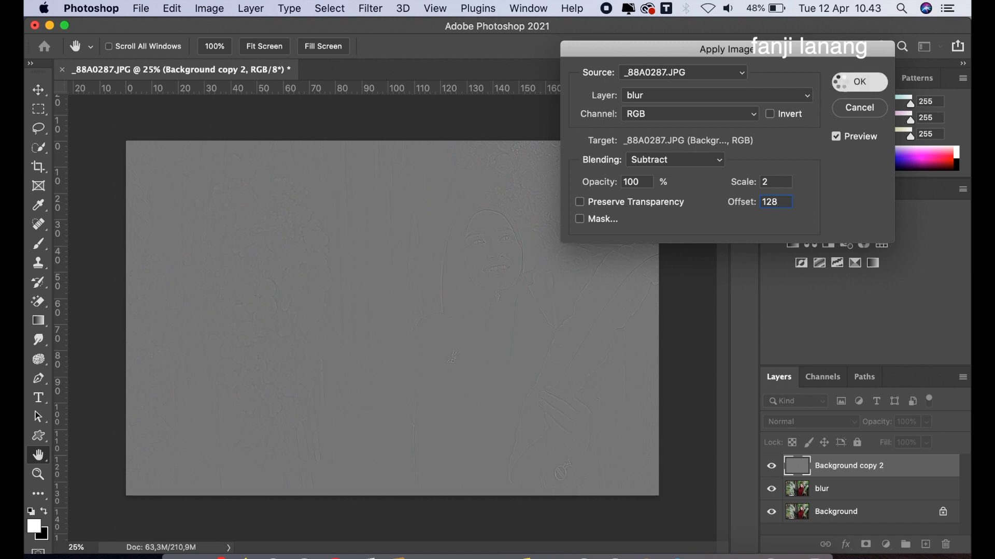
- Set the blending mode of Background copy 2 to Linear Light and duplicate the blur layer
key(v)
click(824, 422)
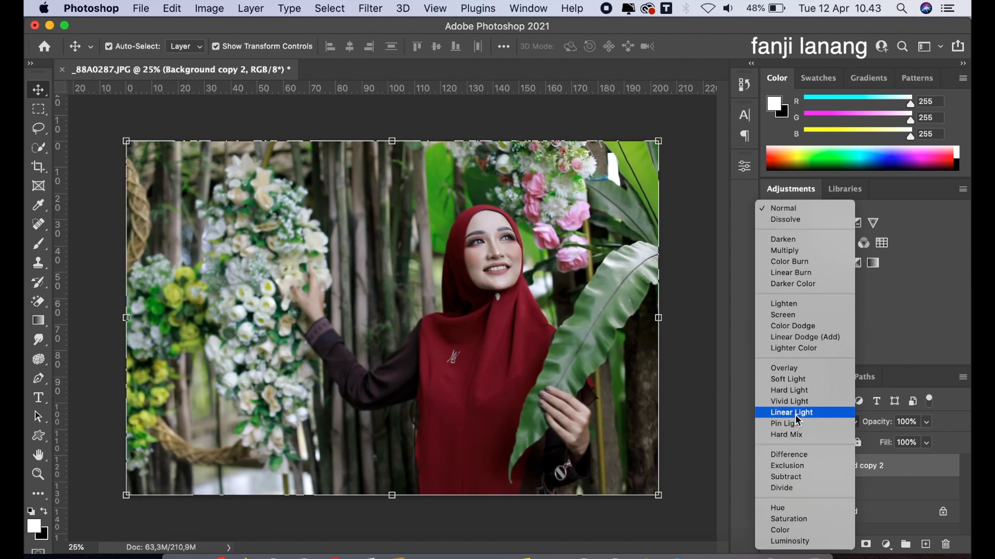
click(796, 414)
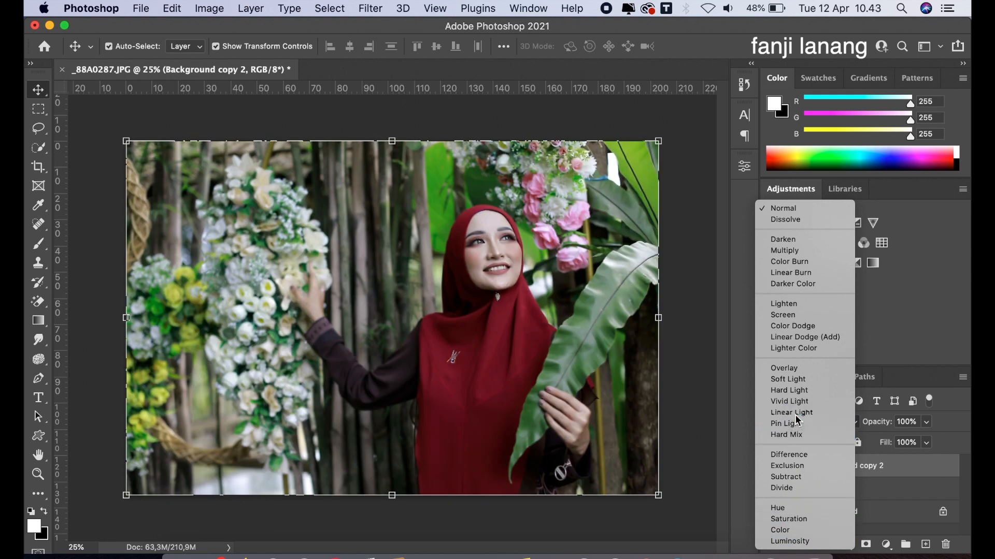
drag(816, 491, 925, 544)
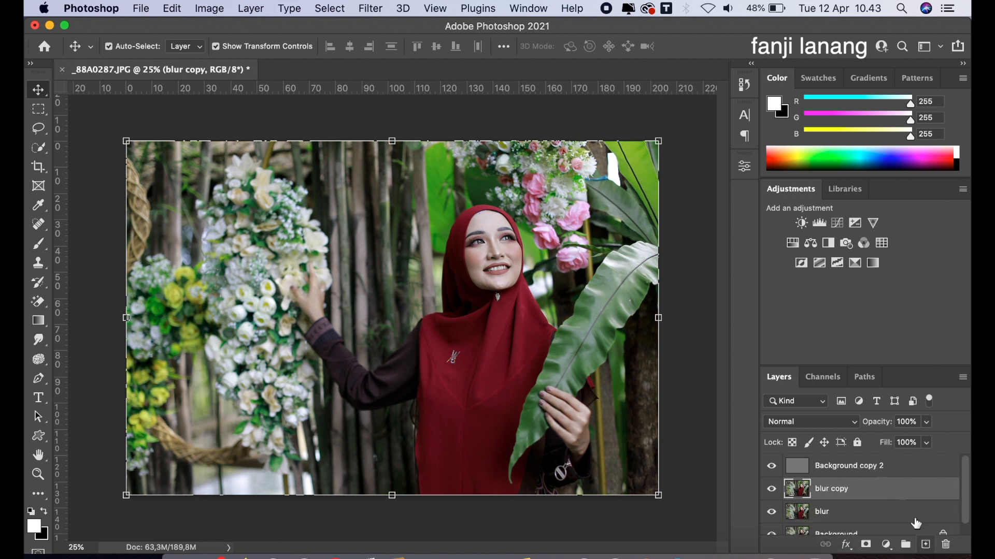
- Outline the forehead skin above the eyebrows with the Lasso tool, using a 15 px feather on the blur copy layer
click(37, 132)
click(38, 131)
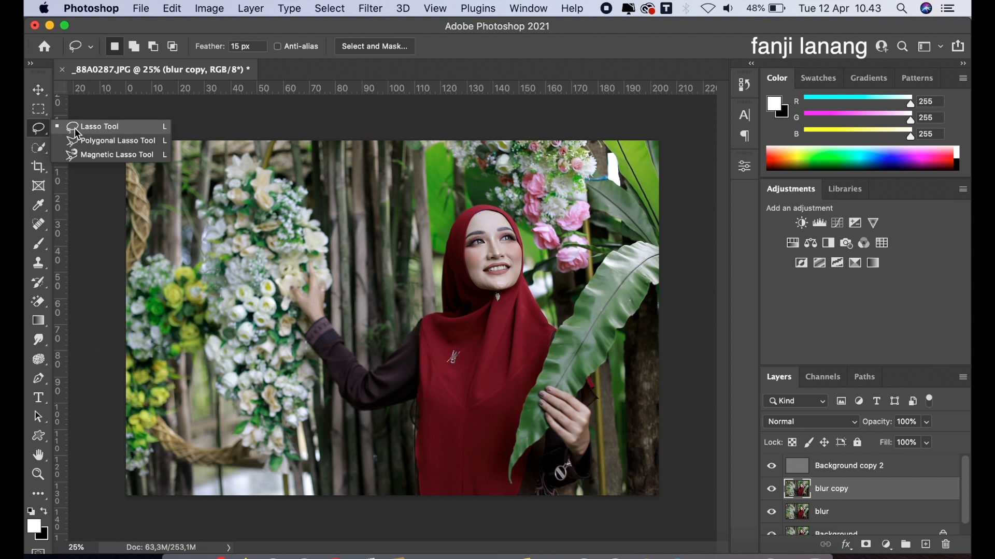
click(75, 132)
click(256, 47)
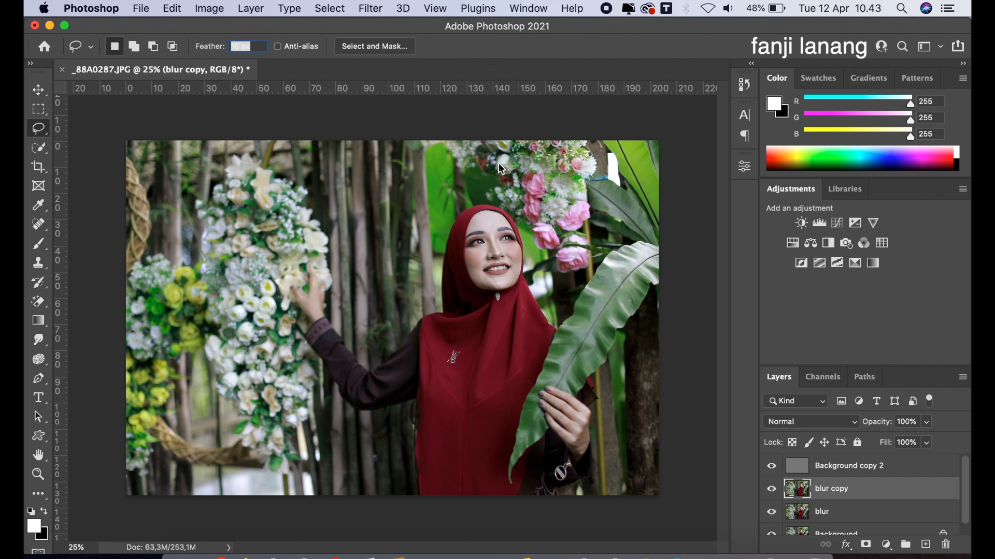
key(super+plus)
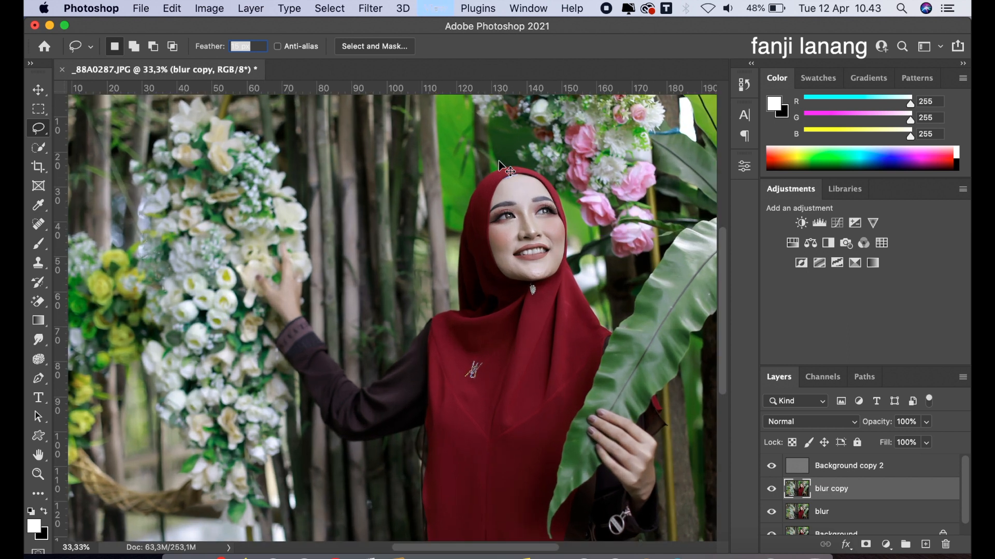
key(super+plus)
key(space)
drag(584, 166, 437, 257)
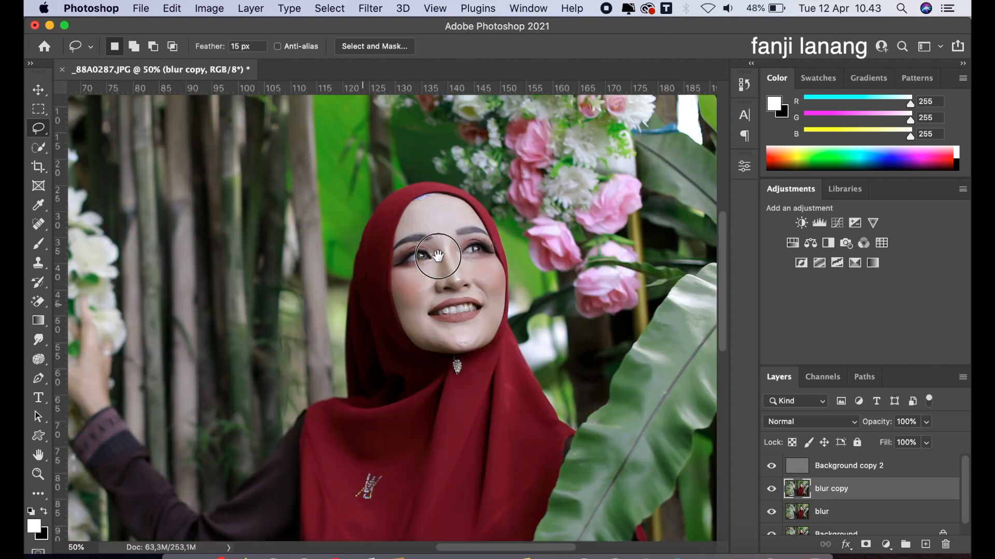
key(super+plus)
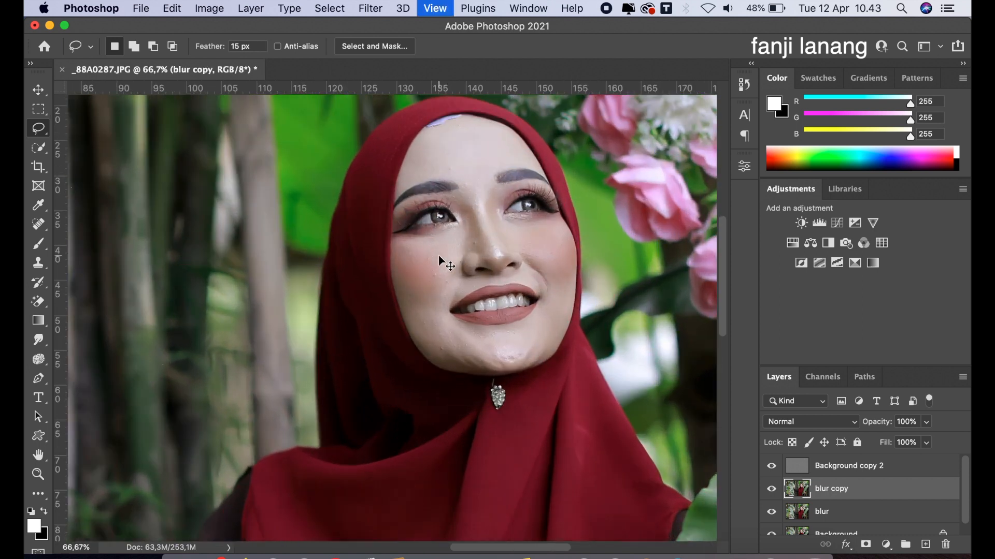
key(super+plus)
drag(439, 255, 309, 382)
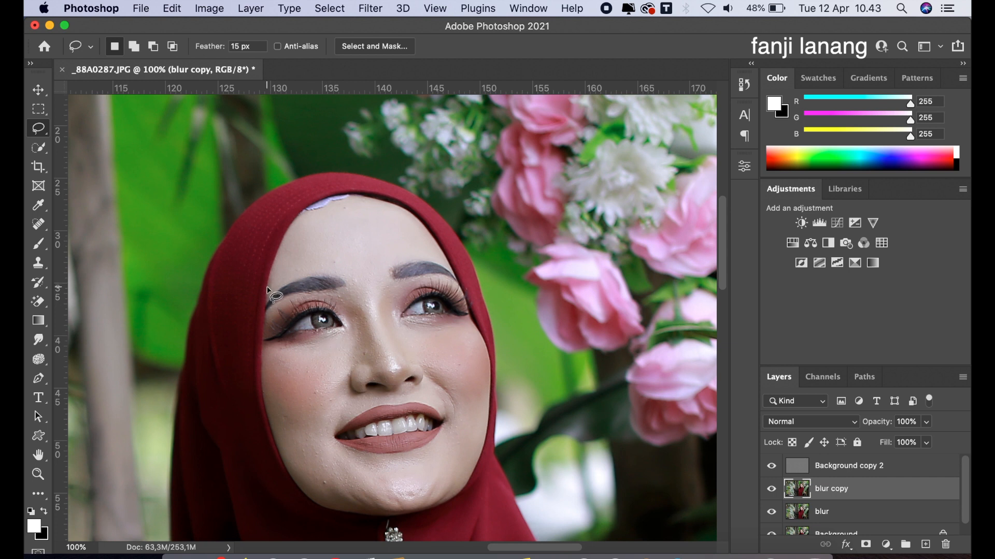
mouse_move(269, 292)
mouse_down()
mouse_move(298, 220)
mouse_move(349, 204)
mouse_move(408, 216)
mouse_move(440, 260)
mouse_move(374, 277)
mouse_move(370, 286)
mouse_move(271, 284)
mouse_up()
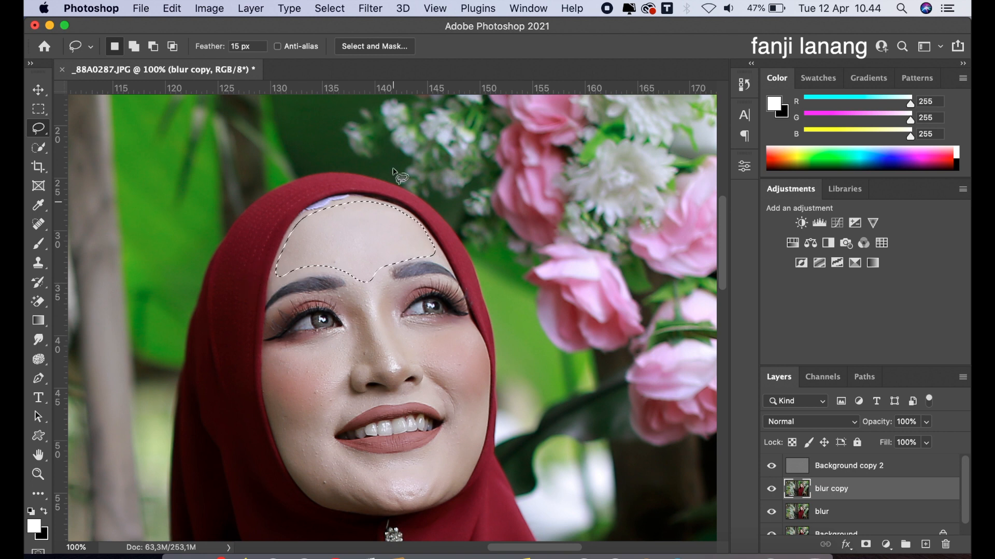
- Smooth the selected forehead area with a Gaussian Blur of 13.4 pixels radius
click(362, 9)
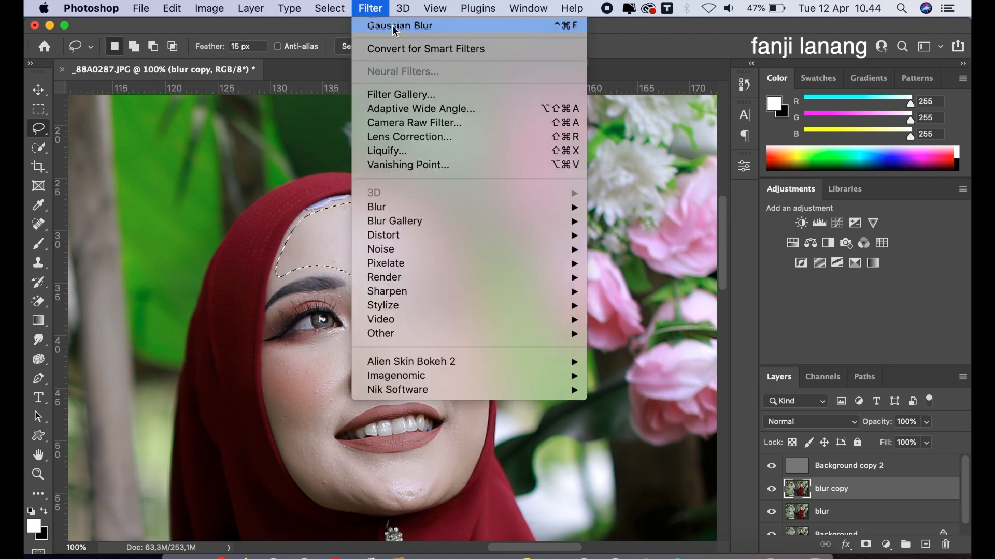
mouse_move(509, 211)
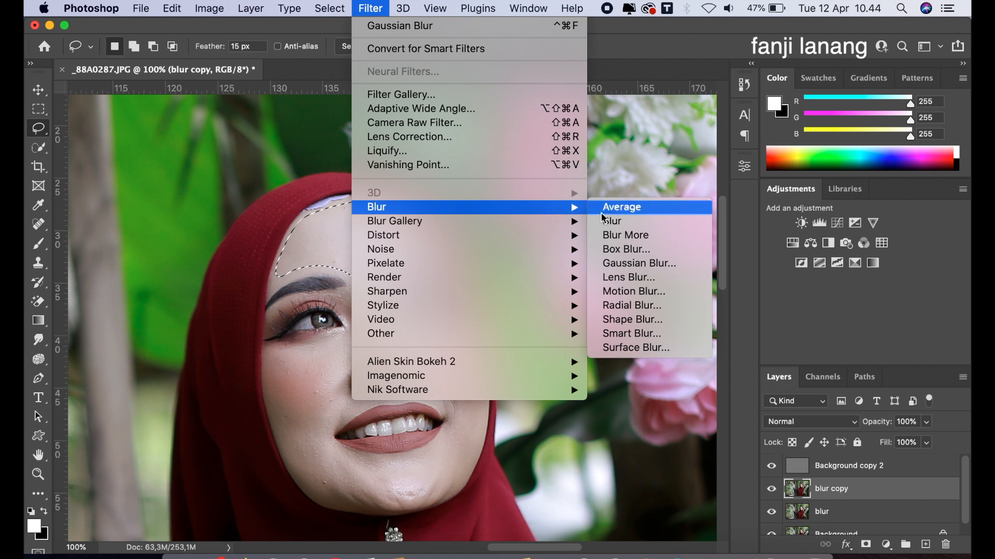
click(642, 264)
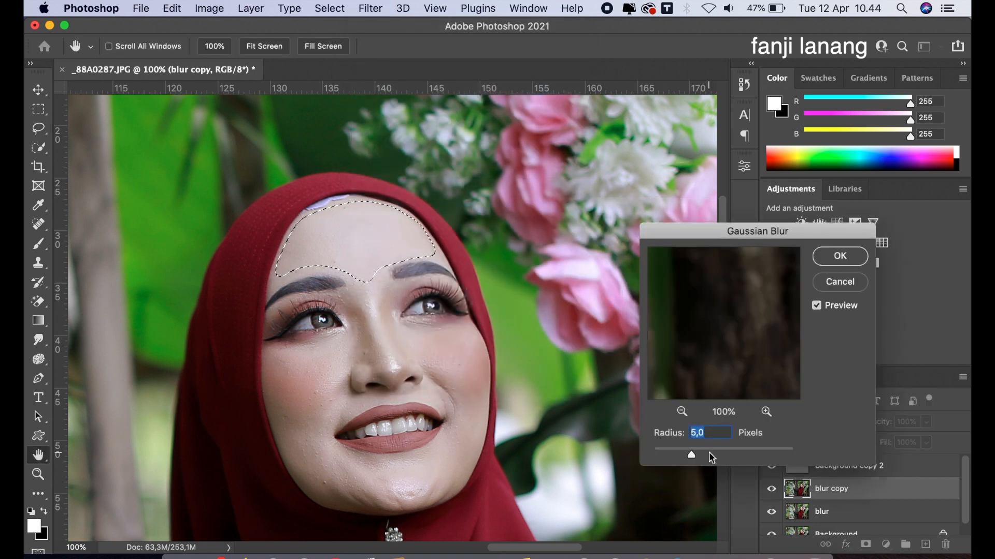
drag(711, 459, 711, 456)
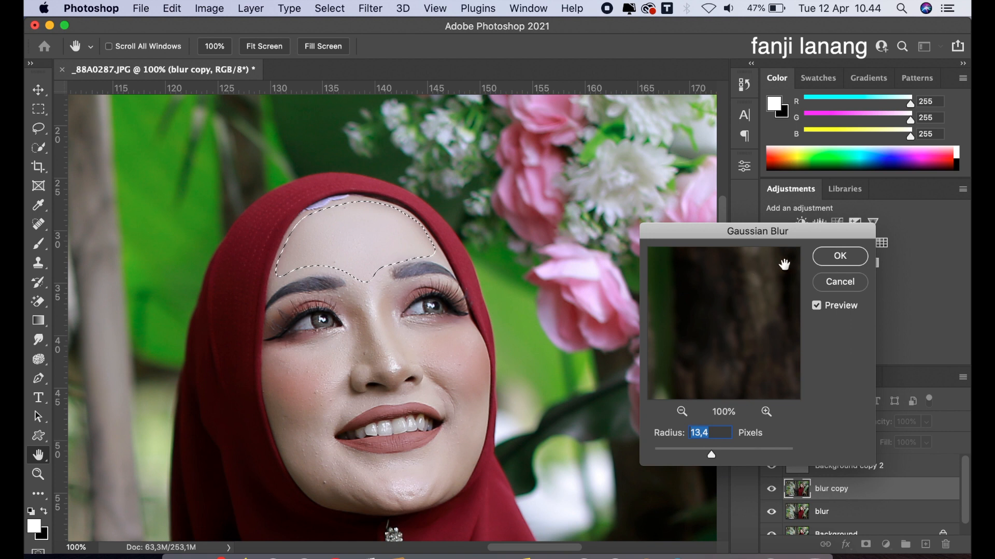
click(829, 264)
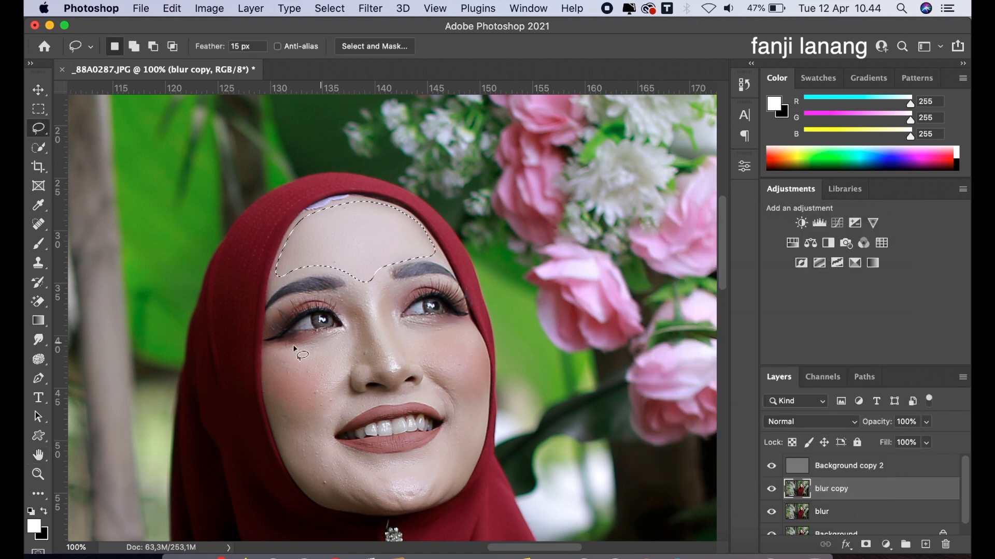
- Outline the woman's right cheek from under the eye to the jaw with the Lasso tool and reapply the last Gaussian Blur
click(278, 346)
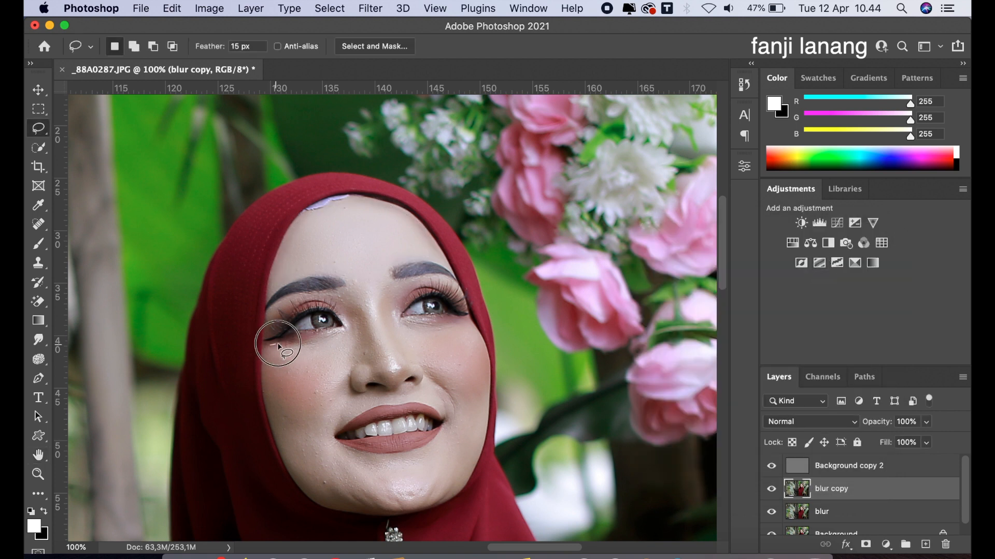
mouse_move(278, 345)
mouse_down()
mouse_move(356, 324)
mouse_move(348, 404)
mouse_move(331, 426)
mouse_move(339, 472)
mouse_move(316, 488)
mouse_move(294, 477)
mouse_up()
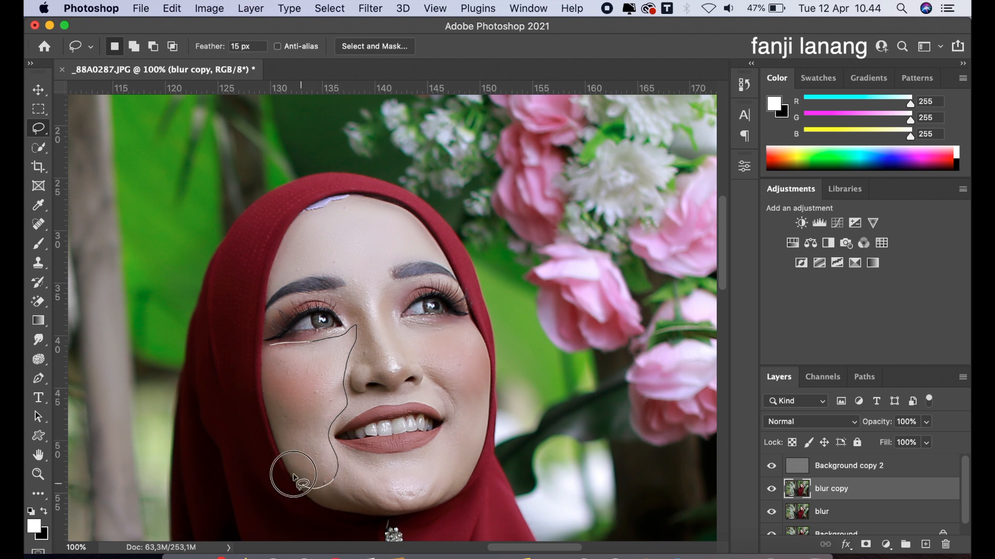
drag(295, 478, 267, 343)
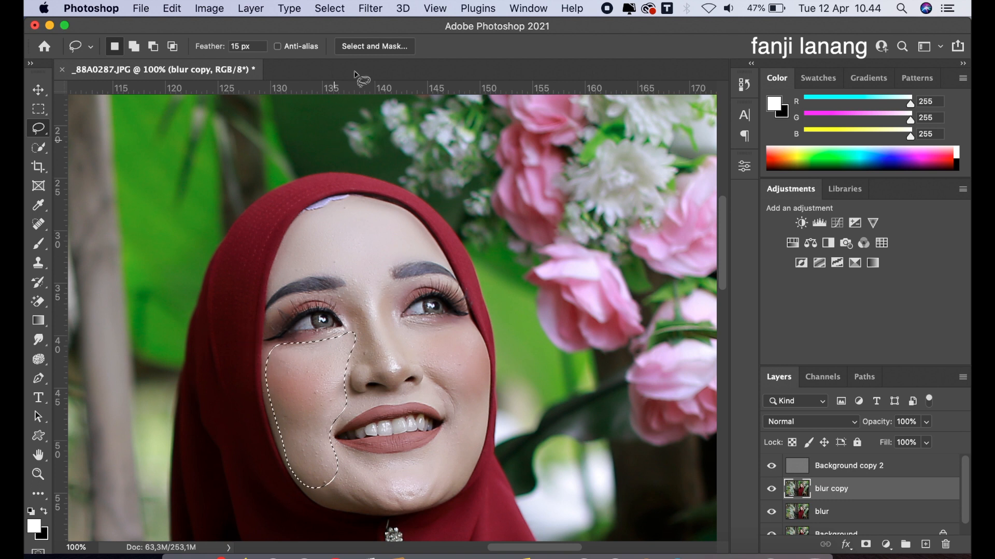
click(375, 13)
click(382, 25)
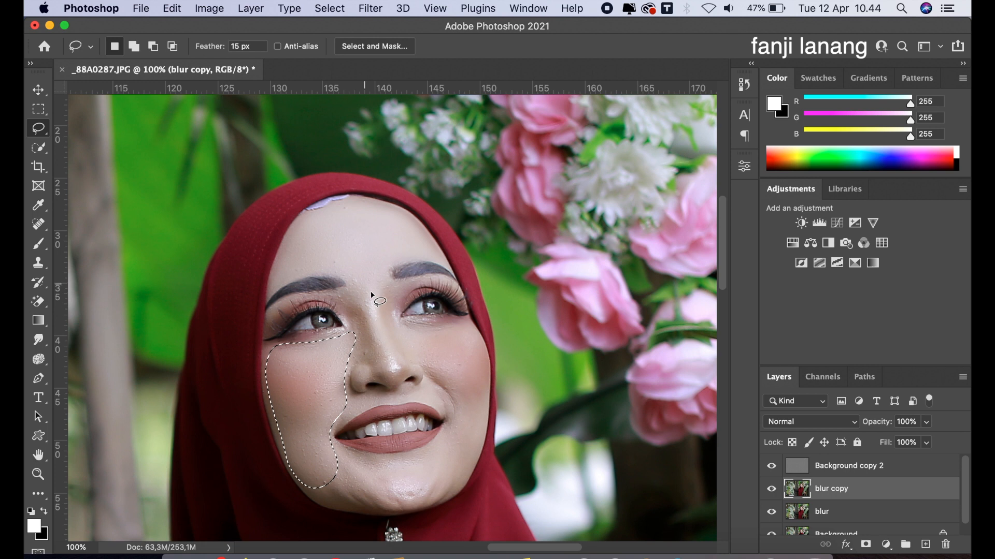
- Lasso the woman's left cheek from under the eye to beside the mouth and smooth it with the last Gaussian Blur
mouse_move(401, 322)
mouse_down()
mouse_move(483, 373)
mouse_move(481, 426)
mouse_move(464, 447)
mouse_up()
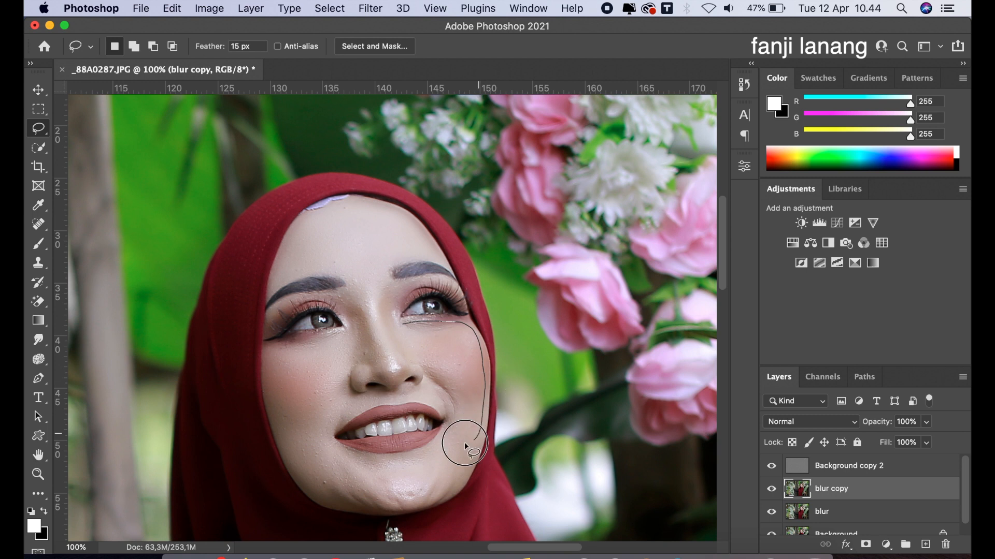
drag(465, 446, 402, 323)
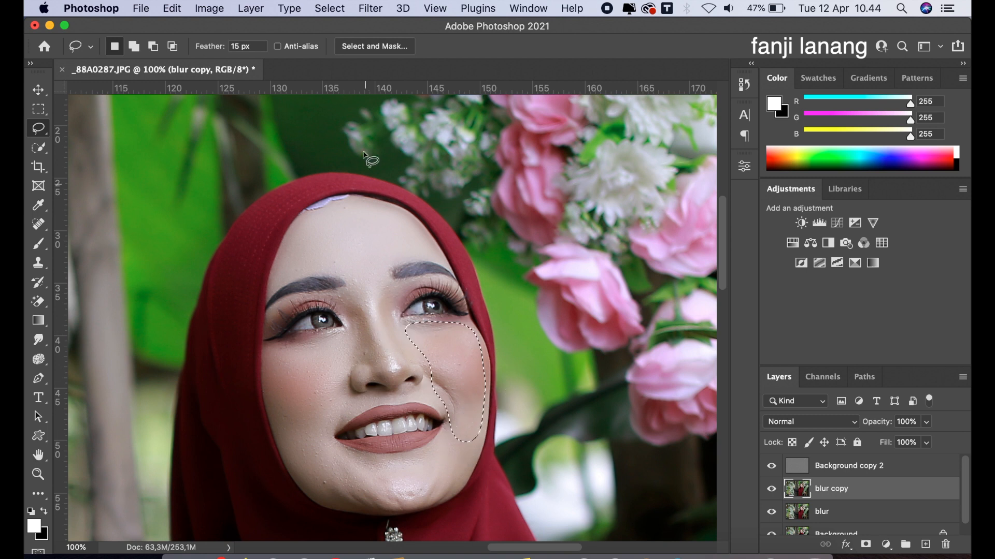
click(375, 10)
click(377, 26)
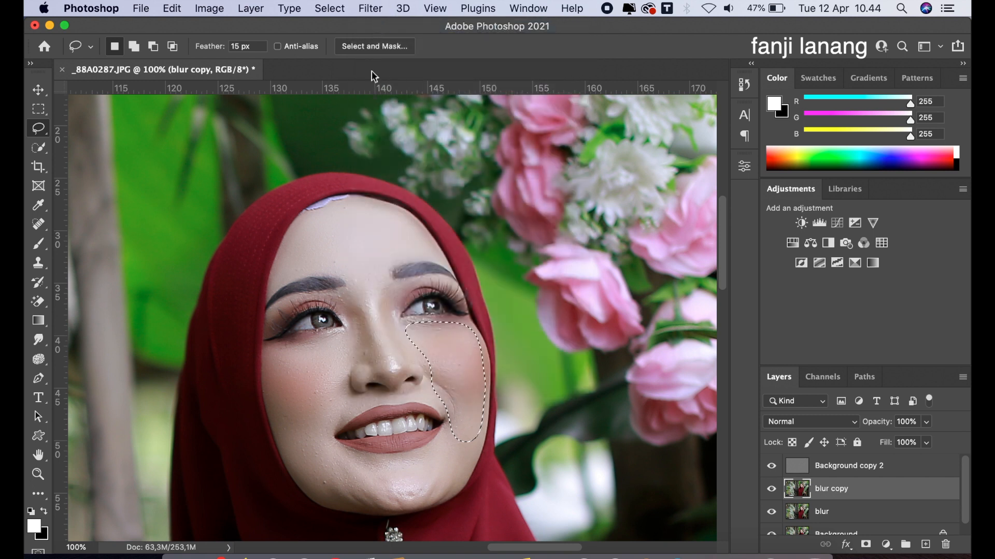
- Lasso the chin and jaw area below the lips and smooth it with the last Gaussian Blur
drag(401, 355, 399, 275)
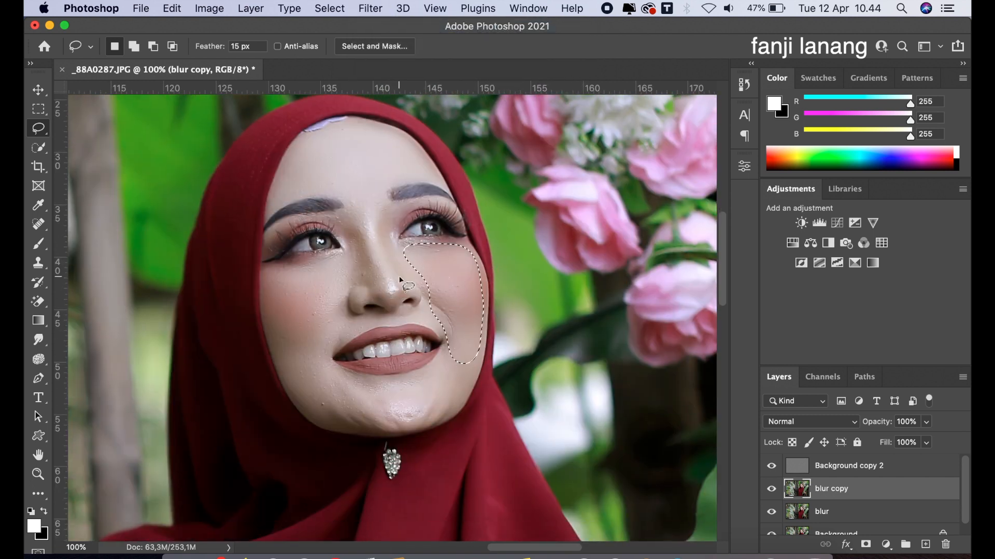
click(343, 373)
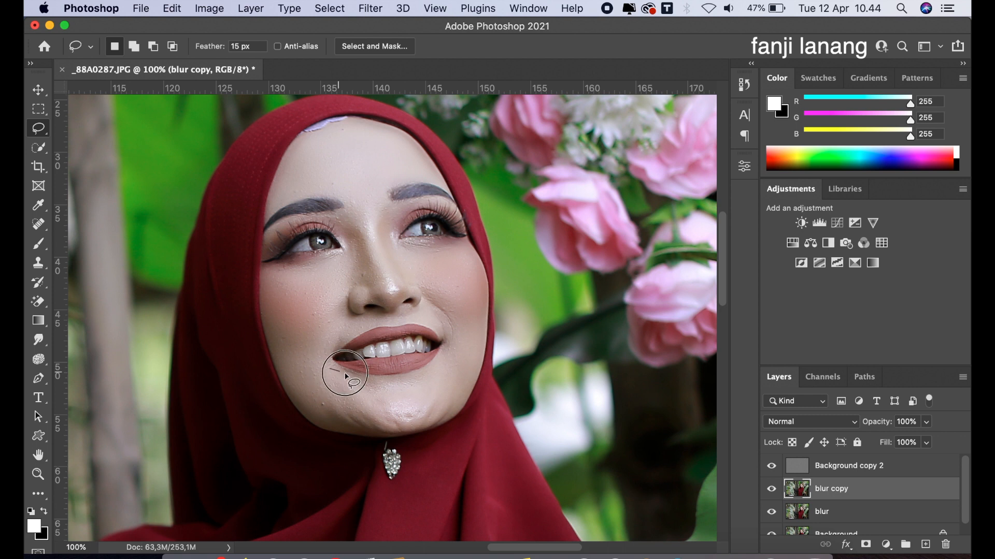
mouse_move(346, 376)
mouse_down()
mouse_move(448, 347)
mouse_move(451, 416)
mouse_up()
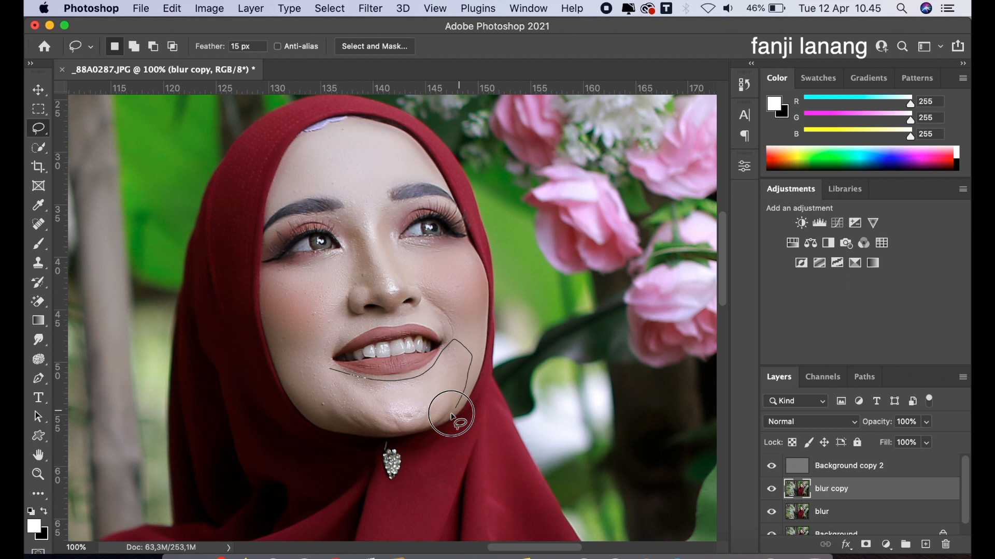
mouse_move(451, 416)
mouse_down()
mouse_move(339, 432)
mouse_move(299, 372)
mouse_move(317, 362)
mouse_up()
click(370, 9)
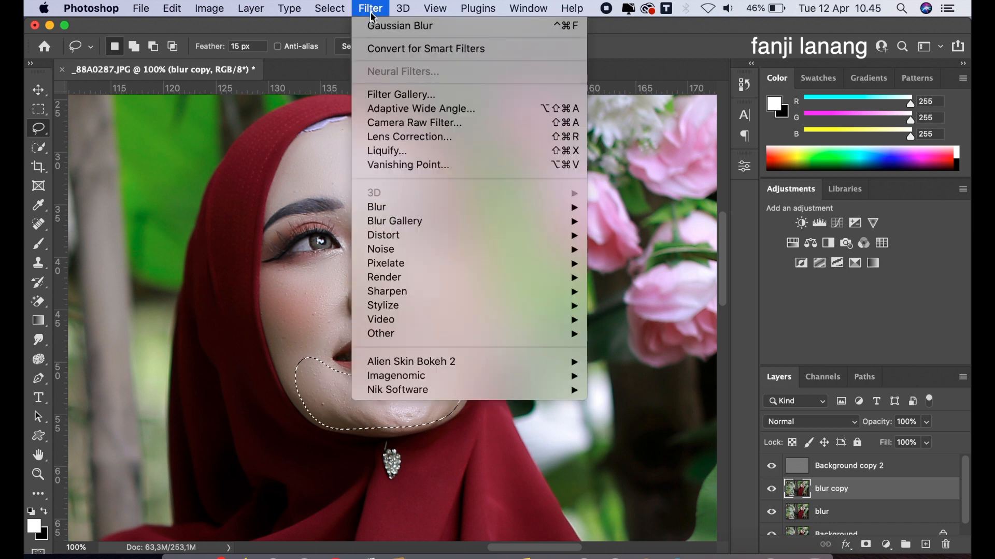
click(376, 27)
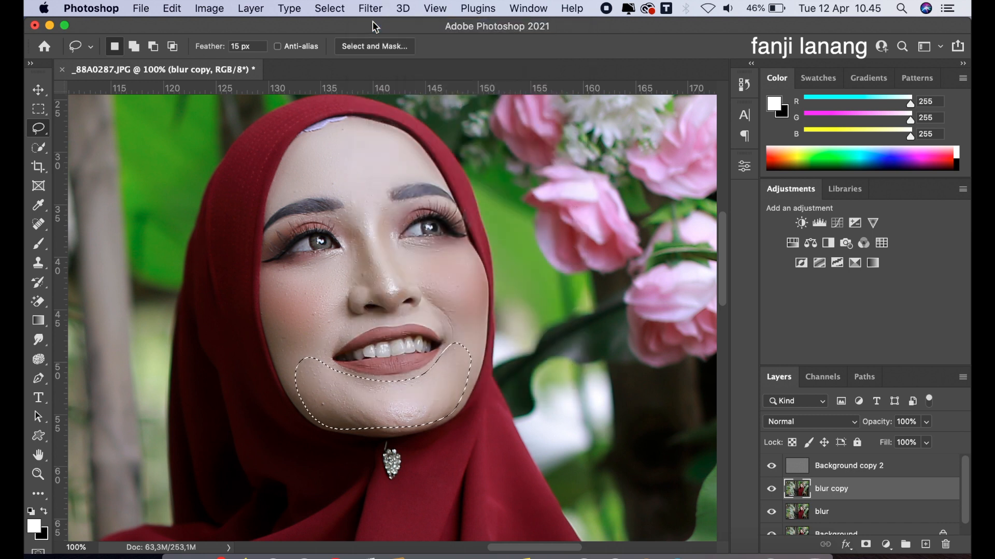
- Lasso the nose from the bridge to the tip, smooth it with a Gaussian Blur, and clear the selection
click(351, 216)
mouse_move(350, 217)
mouse_down()
mouse_move(368, 291)
mouse_move(410, 281)
mouse_move(389, 216)
mouse_move(369, 197)
mouse_move(347, 211)
mouse_up()
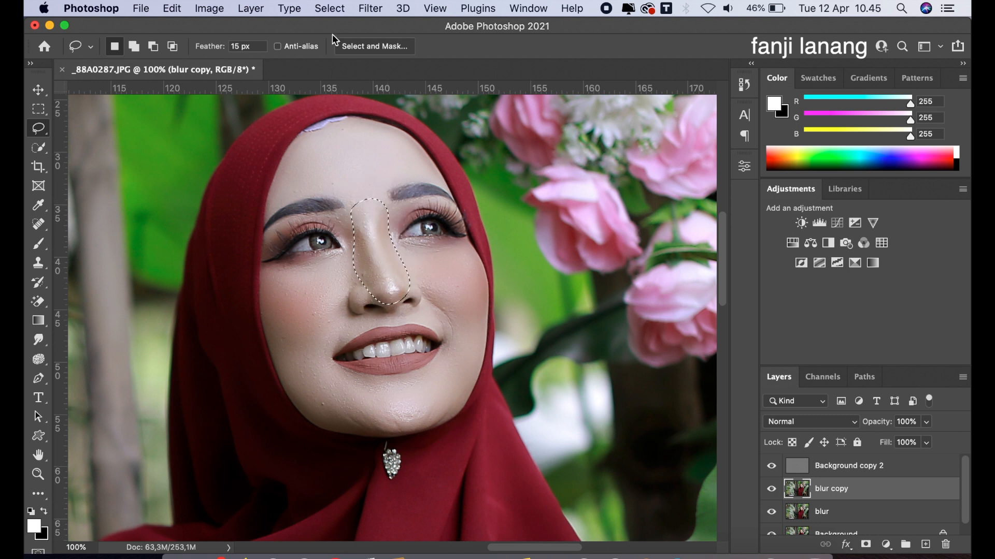
click(377, 9)
mouse_move(486, 210)
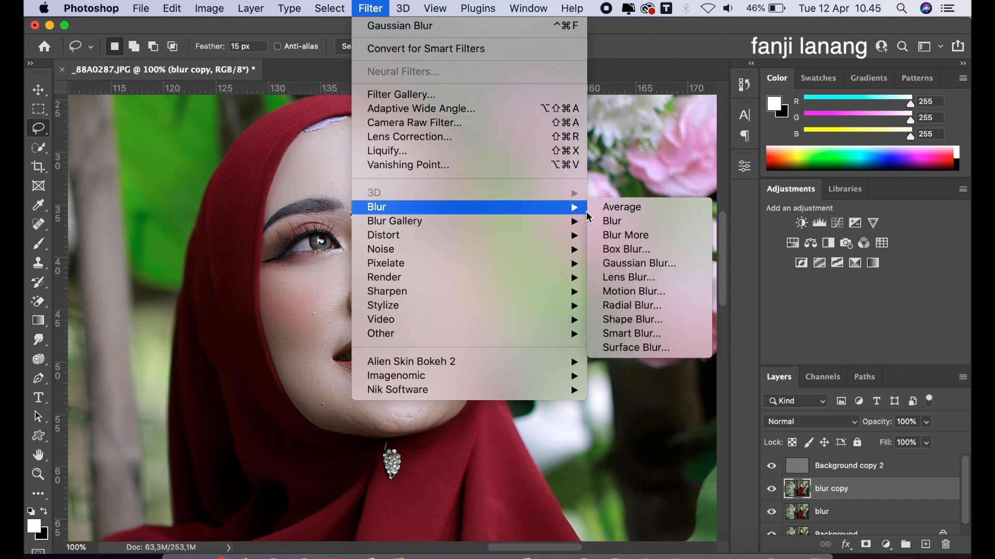
click(624, 260)
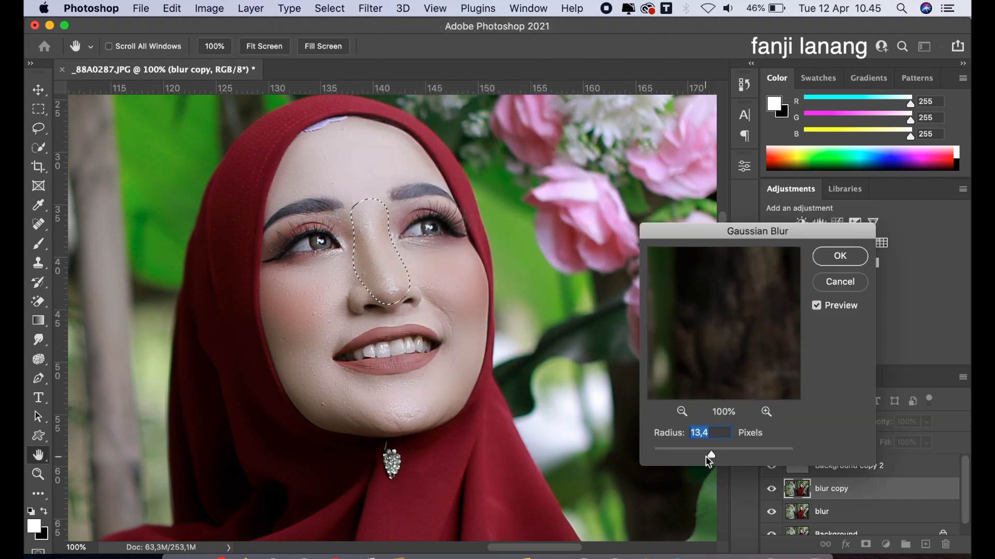
drag(709, 454, 709, 455)
click(710, 456)
click(840, 256)
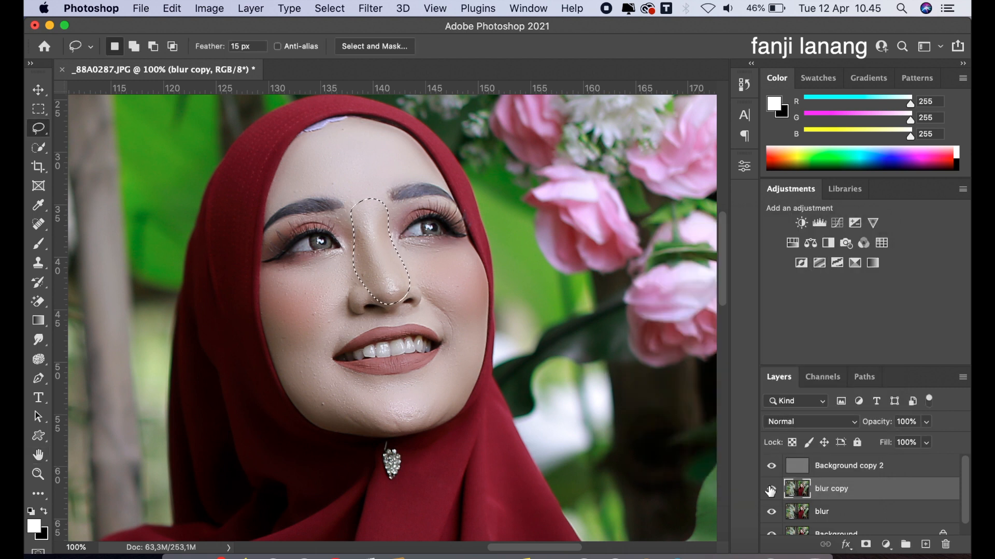
click(370, 8)
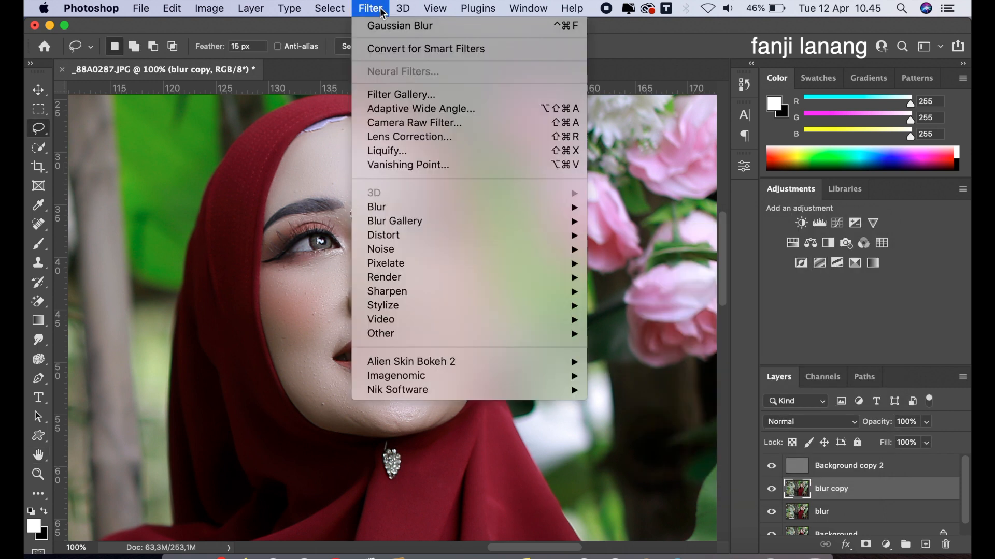
click(434, 43)
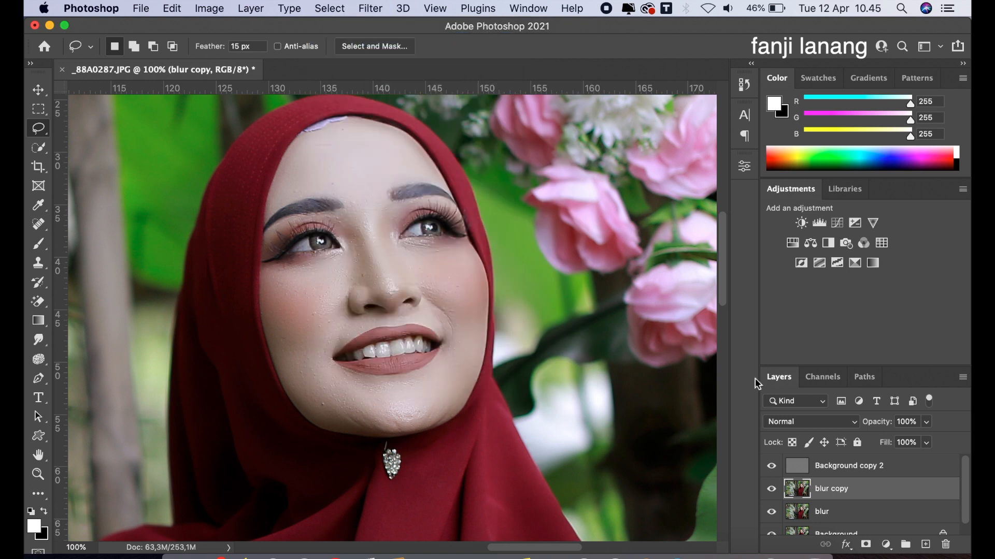
- Toggle the visibility of the blur copy layer to compare the skin before and after smoothing
click(773, 489)
click(776, 491)
click(772, 495)
click(772, 492)
- Group the Background copy 2, blur copy and blur layers into one layer group with the default name
click(856, 466)
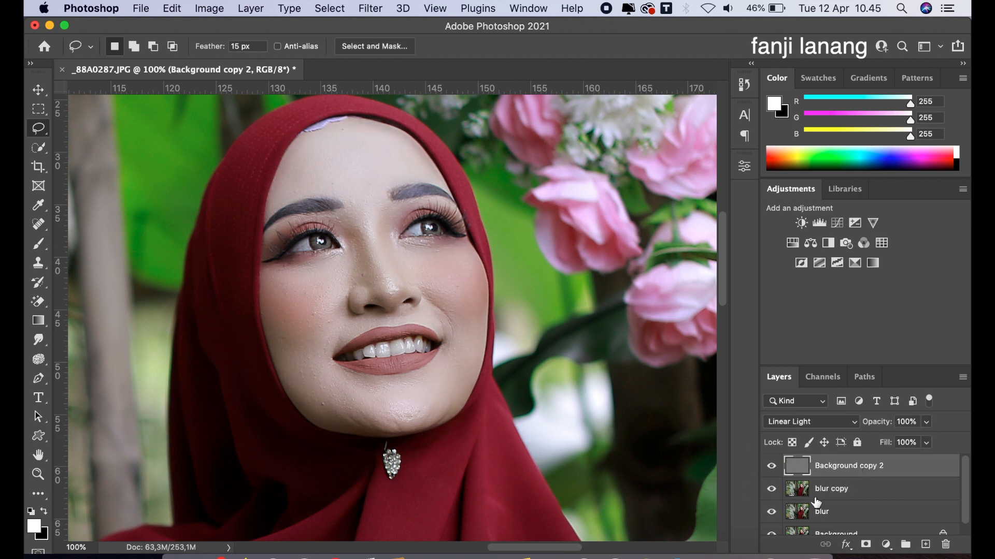
shift+click(837, 513)
right_click(854, 468)
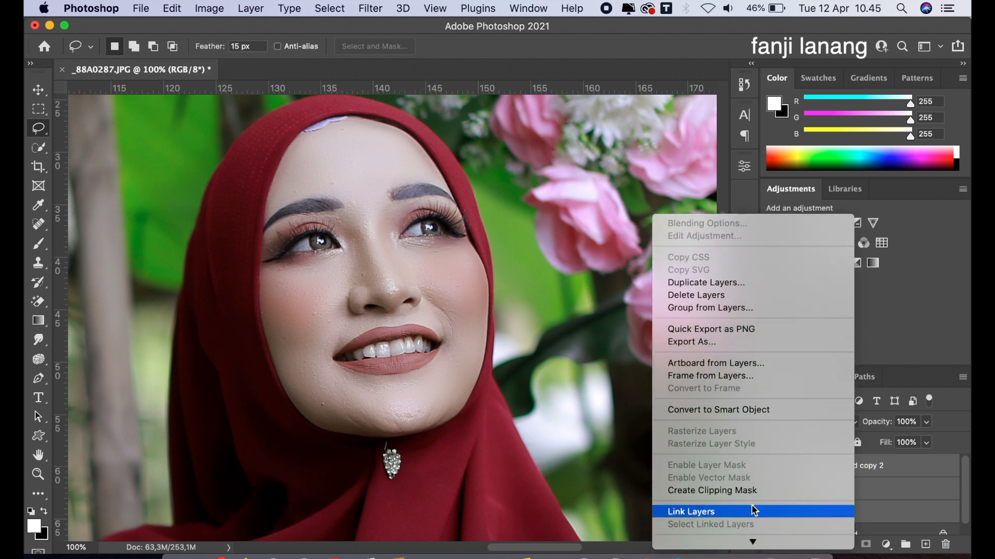
mouse_move(739, 552)
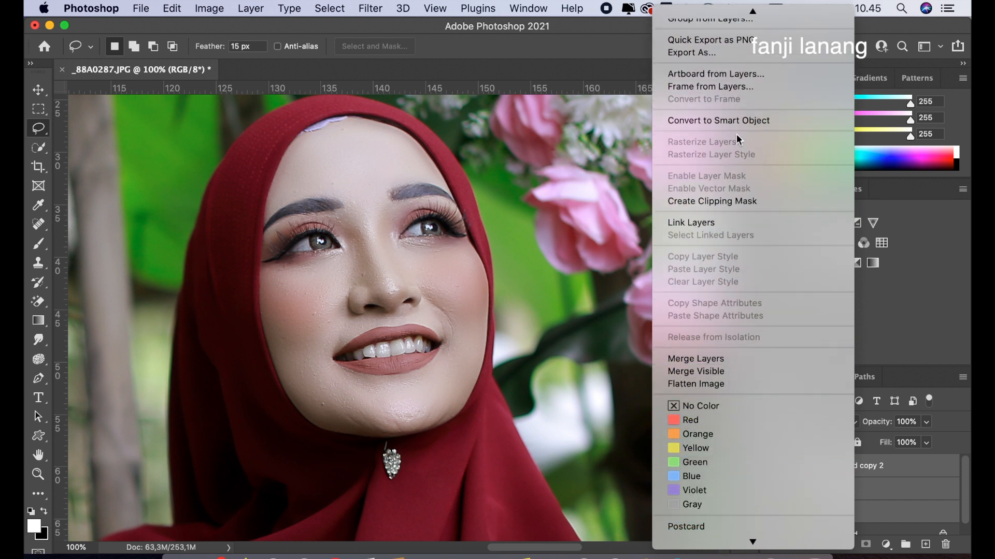
mouse_move(757, 5)
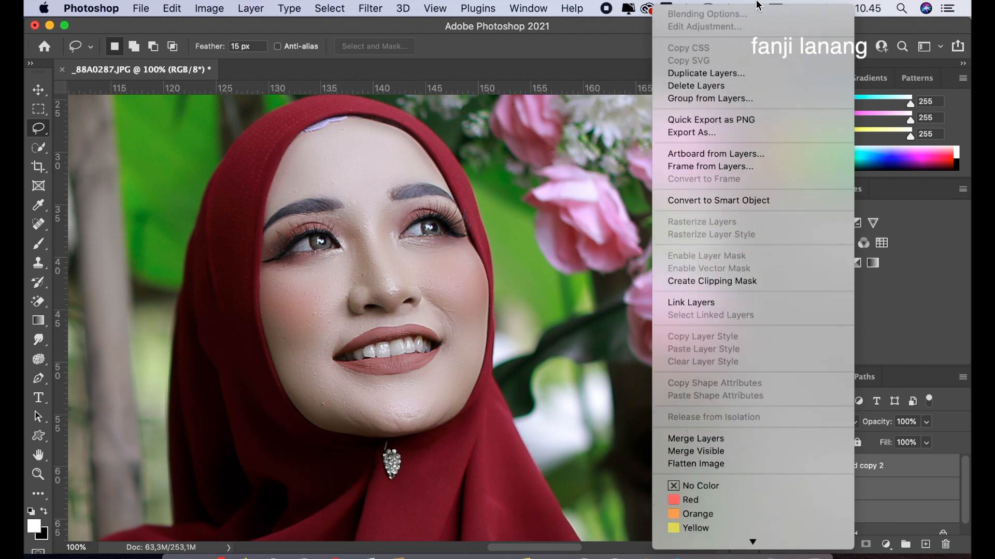
click(723, 100)
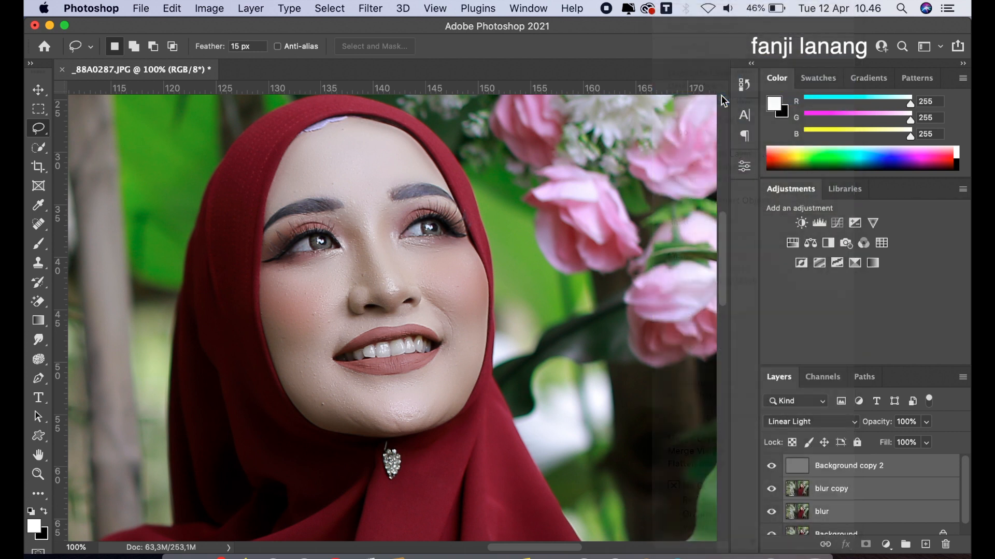
click(611, 248)
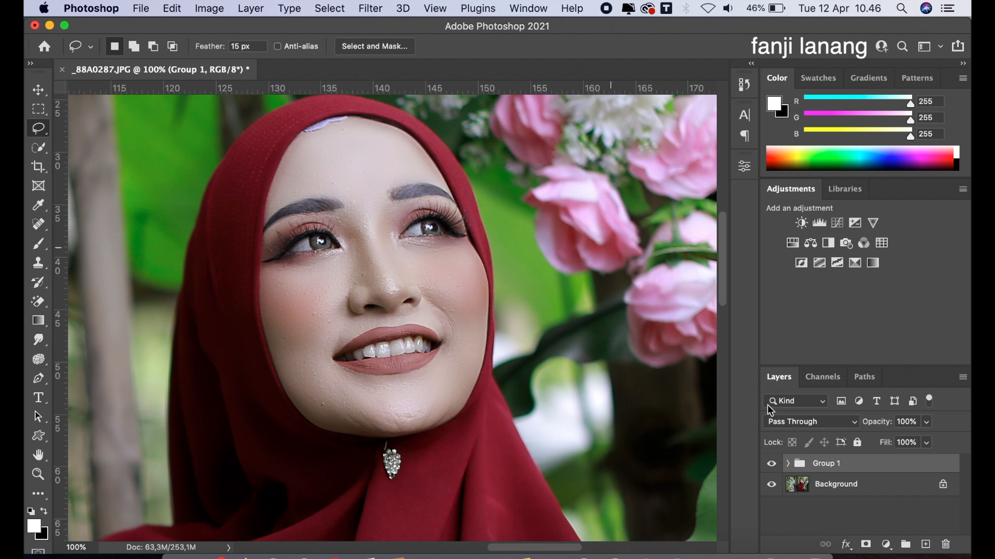
- Add a blank layer above the group and use Apply Image on it with the Merged layer as source and Normal blending
click(925, 545)
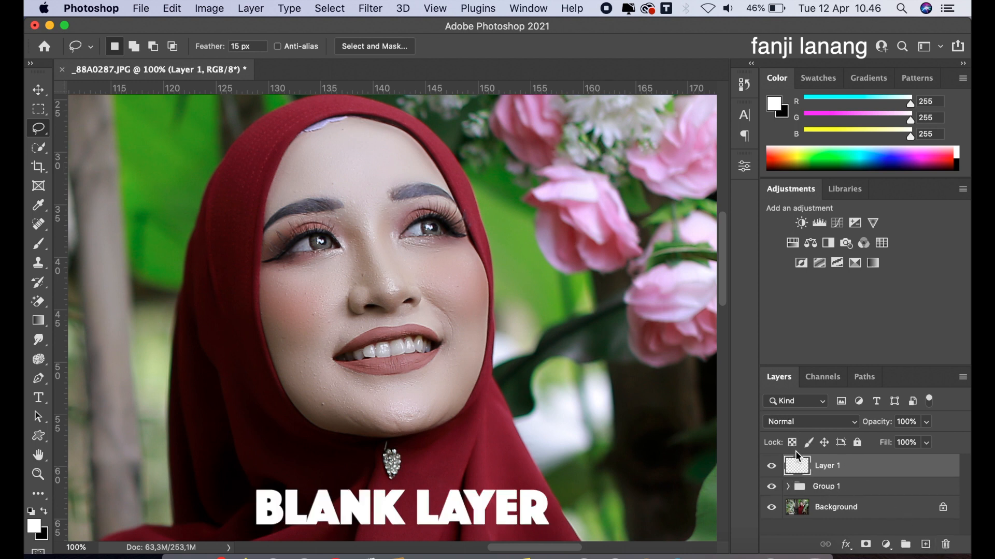
click(227, 8)
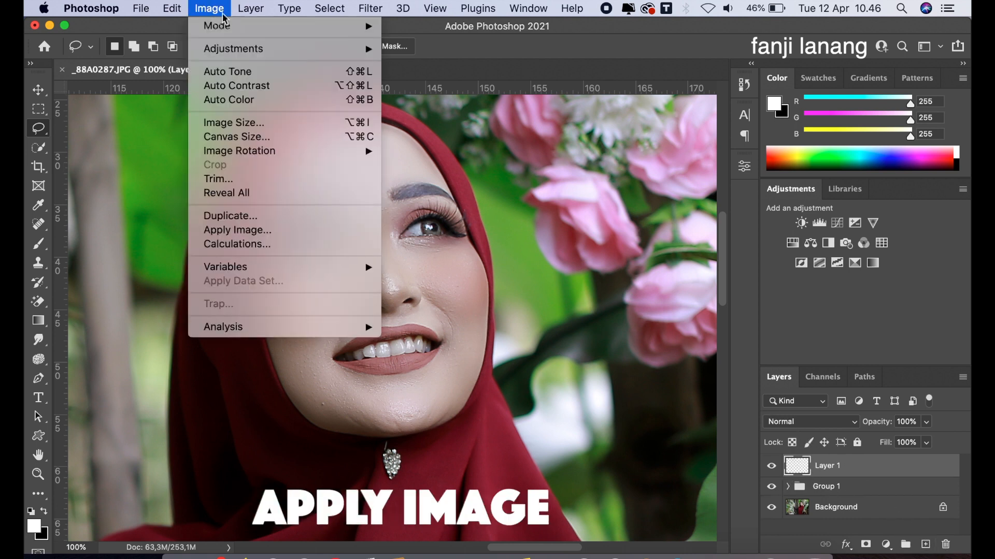
click(246, 230)
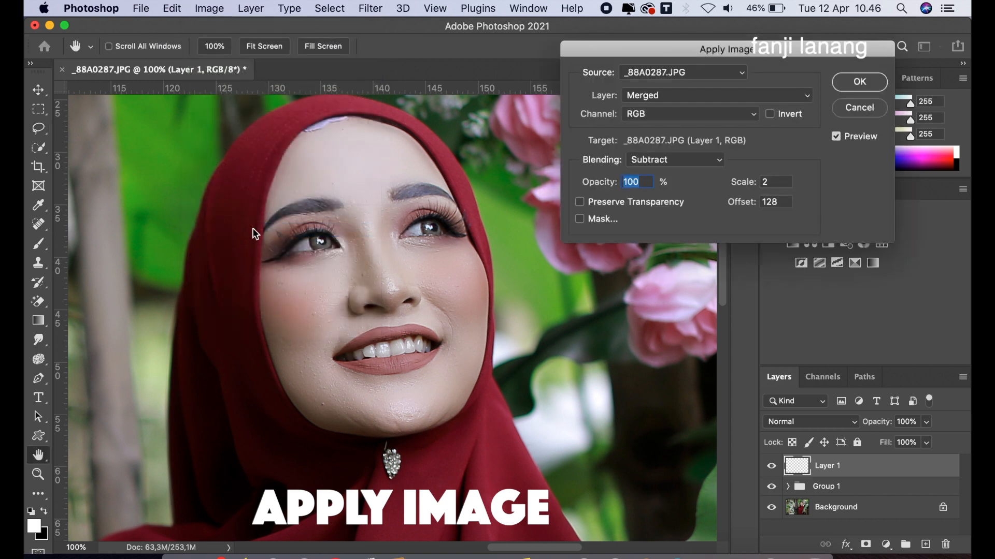
click(688, 160)
mouse_move(691, 3)
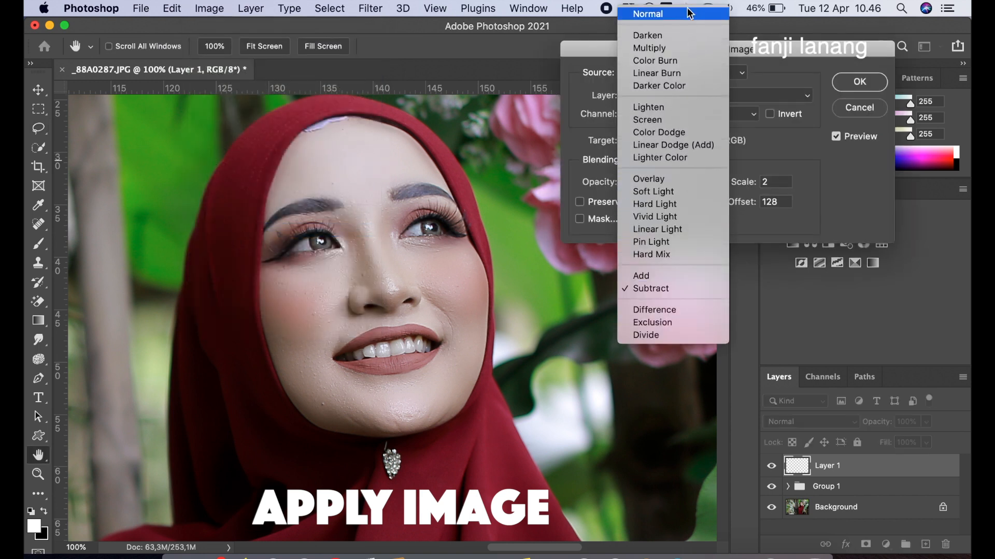
click(689, 13)
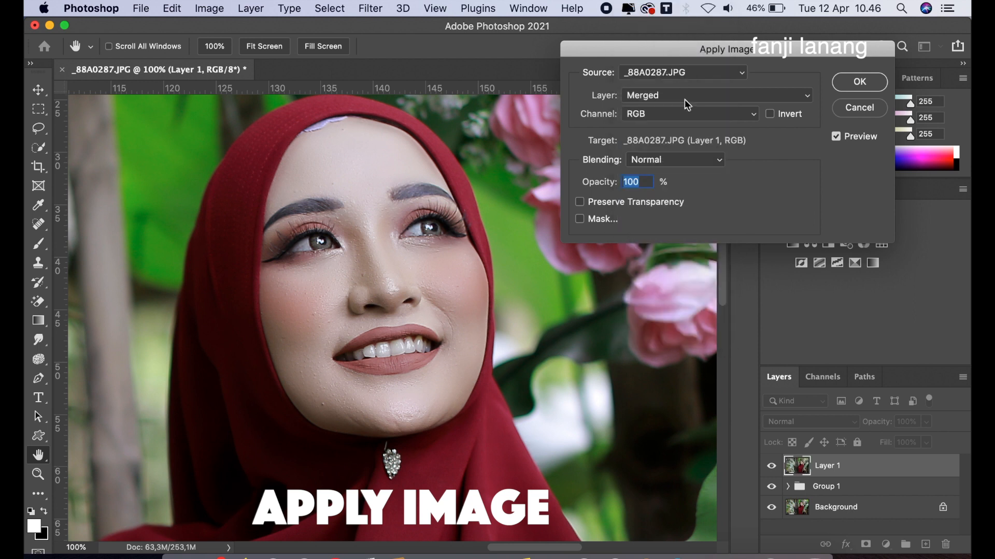
click(871, 85)
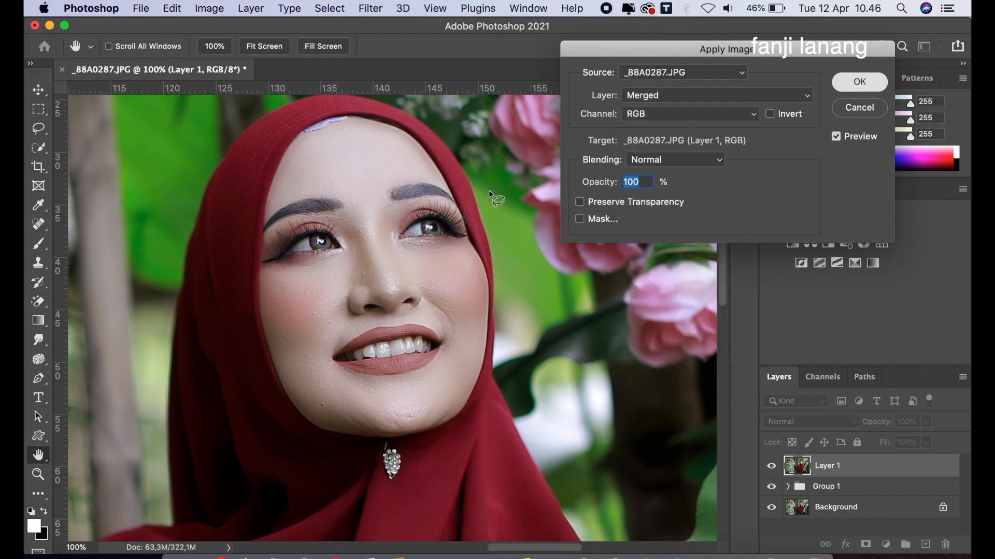
- Open the Camera Raw Filter on the merged Layer 1, collapse the Optics settings and expand the Basic ones
key(l)
key(super+minus)
key(super+minus)
key(super+minus)
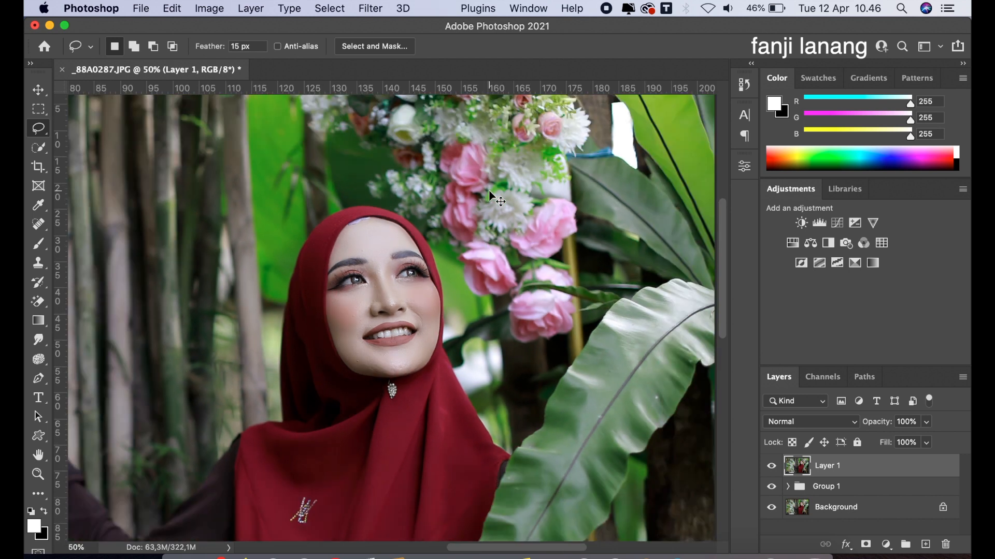
key(super+minus)
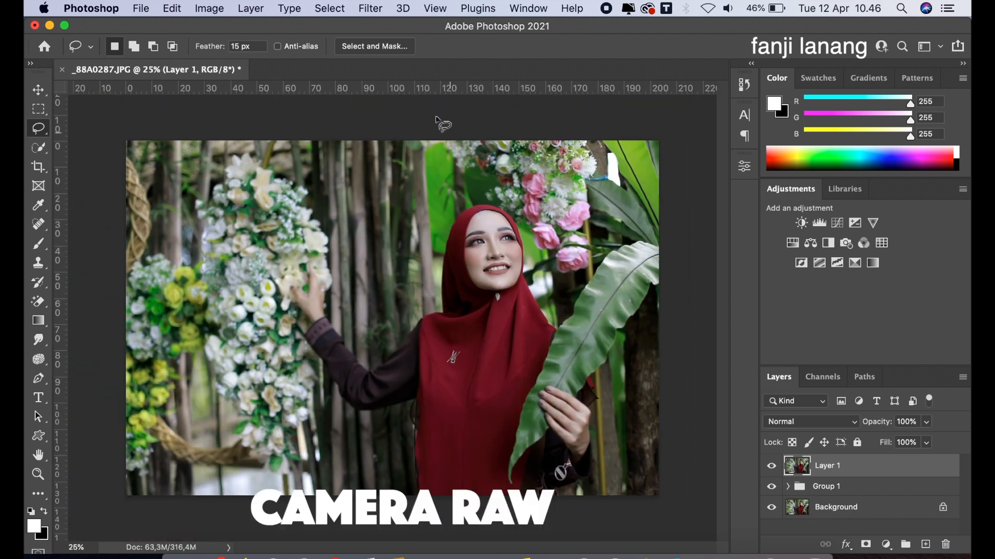
click(371, 9)
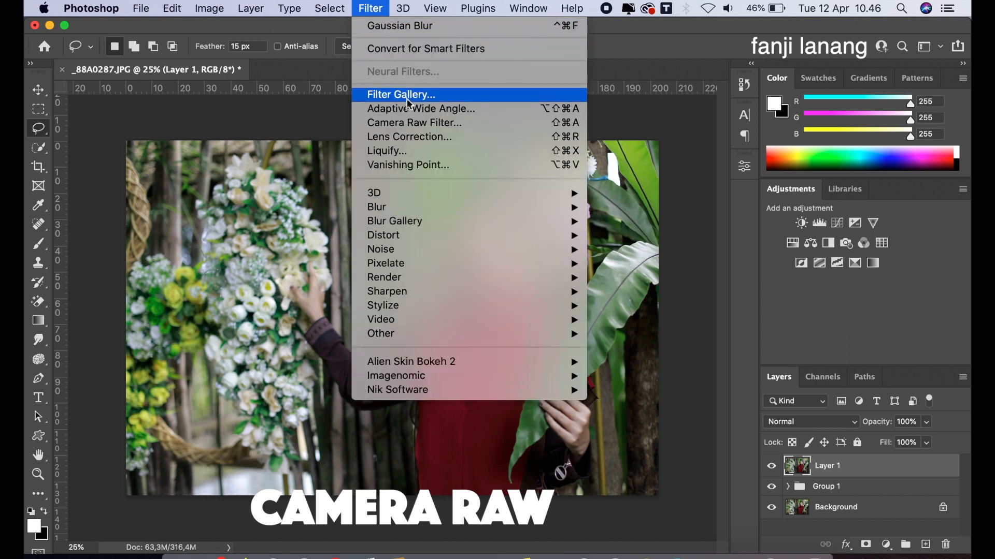
click(414, 123)
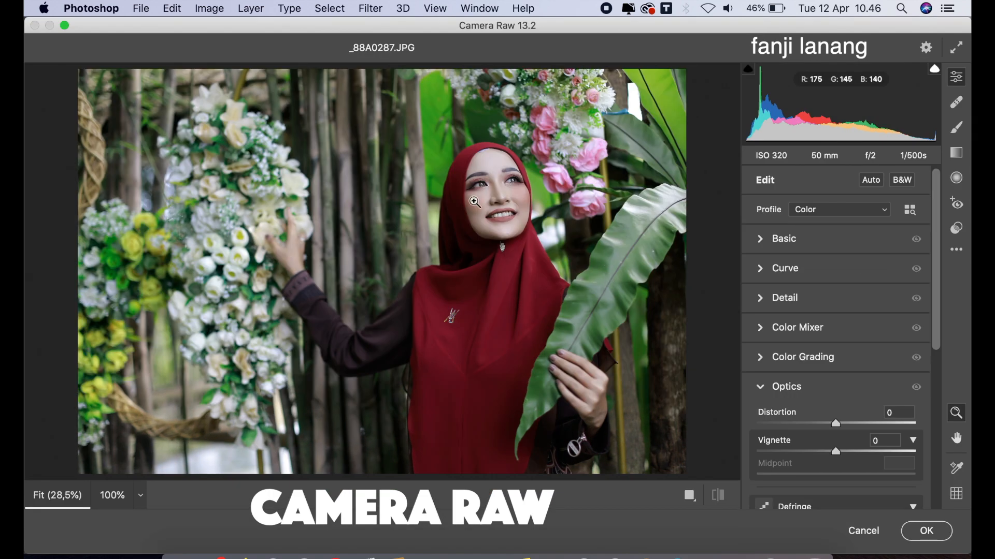
click(764, 392)
click(759, 241)
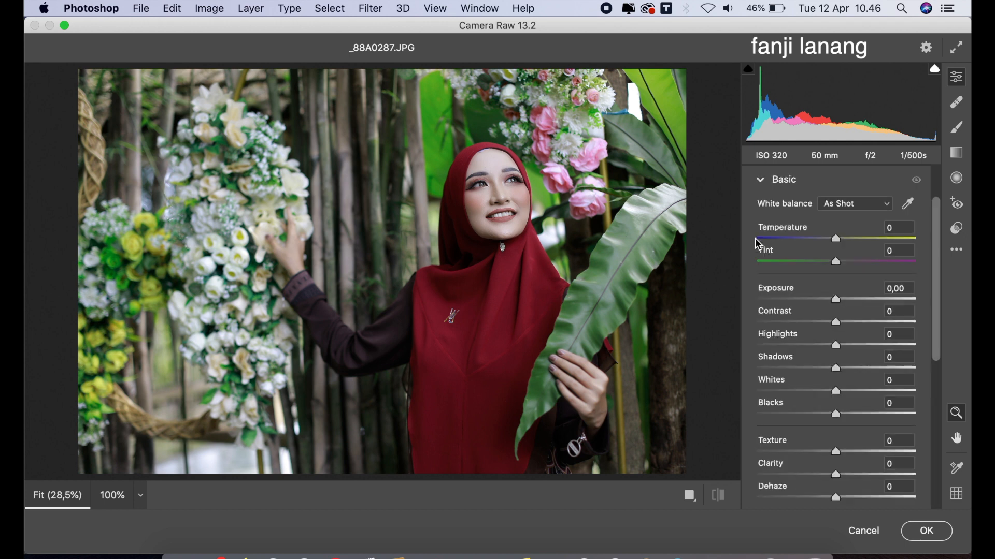
- Set the Basic contrast to -25, highlights to -15 and shadows to +26
click(827, 323)
mouse_move(829, 326)
mouse_down()
mouse_move(814, 325)
mouse_move(818, 336)
mouse_up()
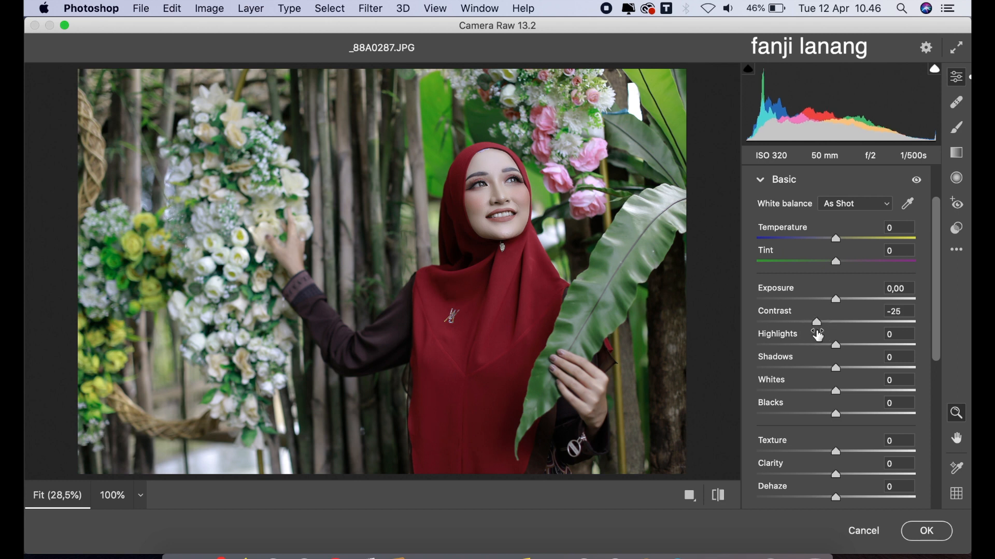
click(824, 346)
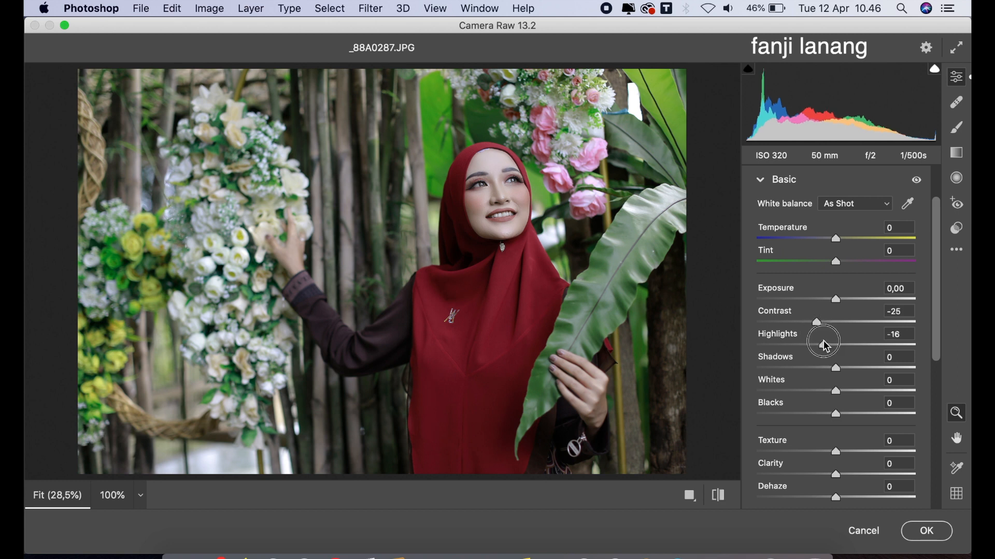
drag(826, 347, 857, 378)
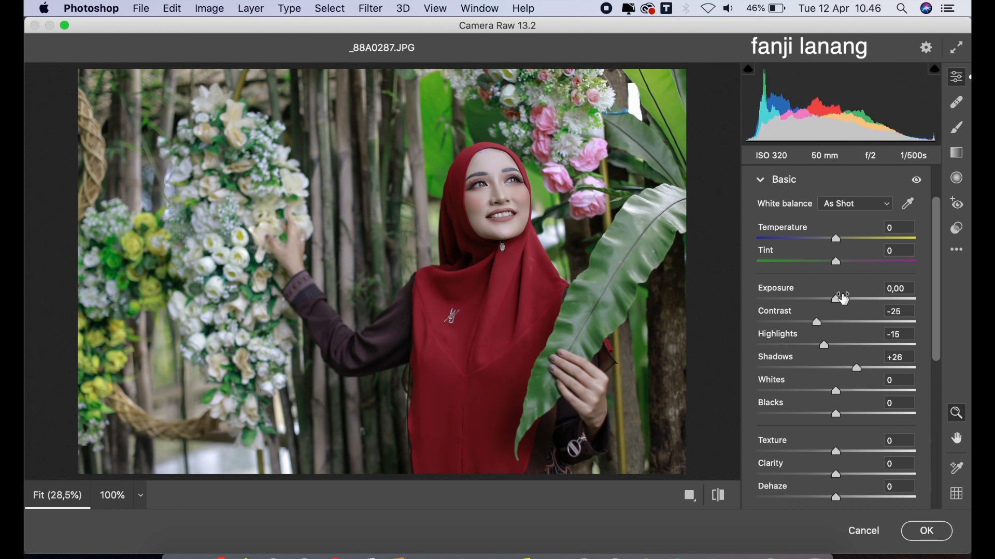
- Add a radial filter ellipse around the woman's head and upper chest with its exposure set to +0.75
click(957, 179)
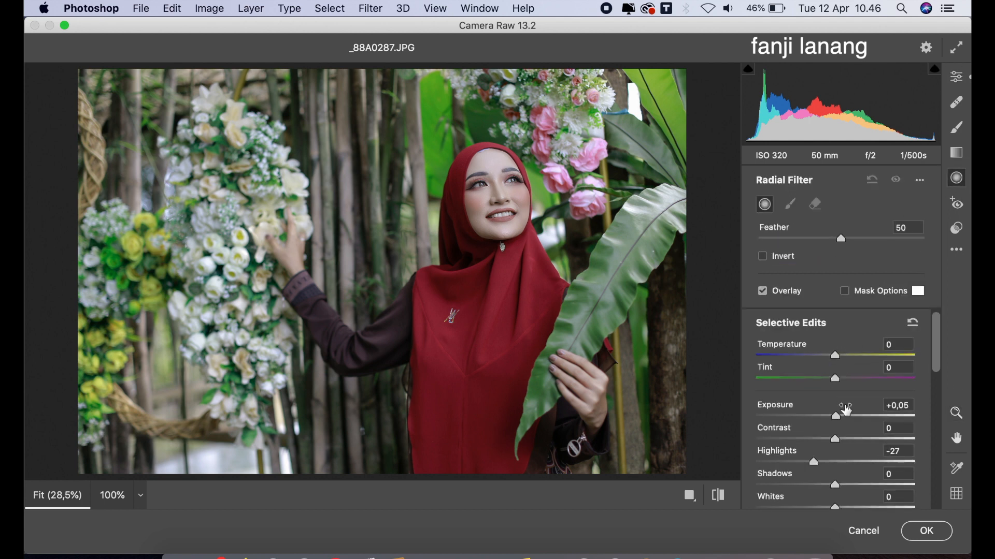
click(846, 417)
mouse_move(499, 215)
mouse_down()
mouse_move(518, 262)
mouse_move(541, 279)
mouse_up()
drag(517, 102, 479, 95)
drag(506, 200, 494, 202)
drag(454, 111, 475, 112)
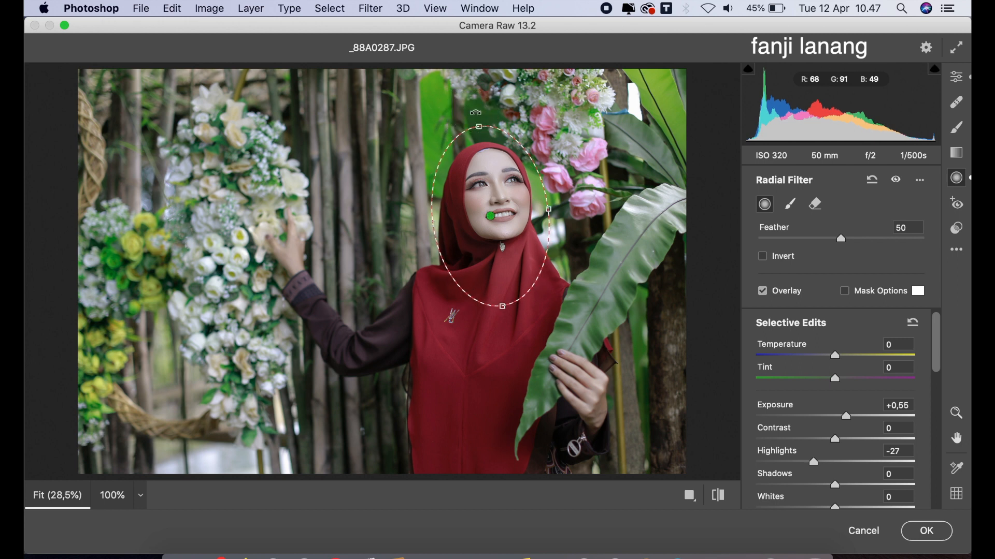
drag(850, 417, 852, 417)
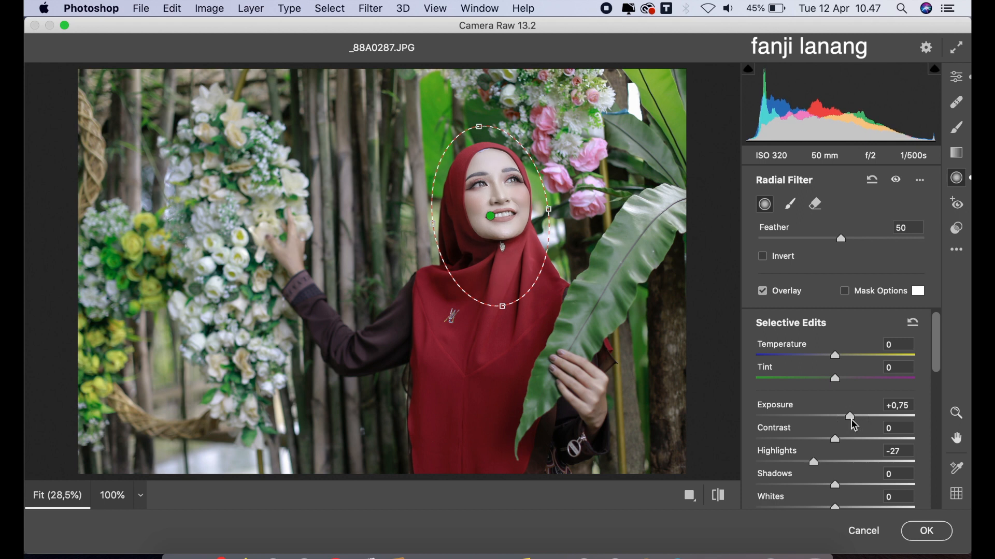
- Return to the global edit settings and set the Basic exposure to +0.20
click(956, 79)
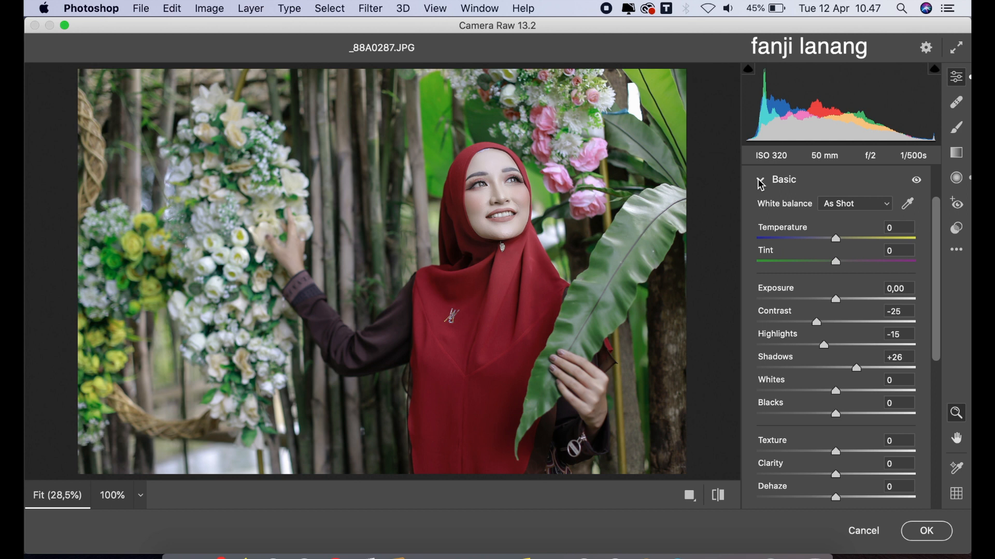
drag(836, 299, 840, 306)
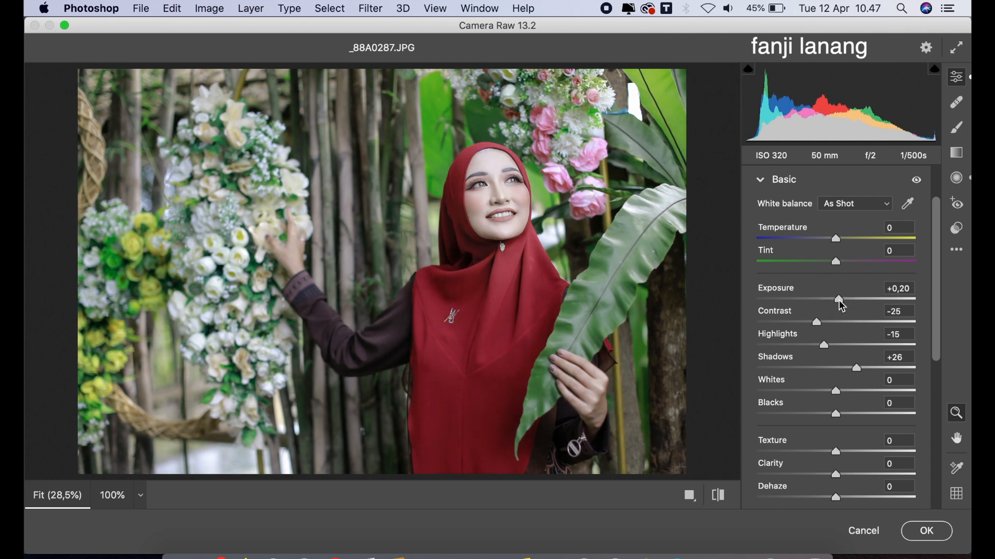
click(767, 183)
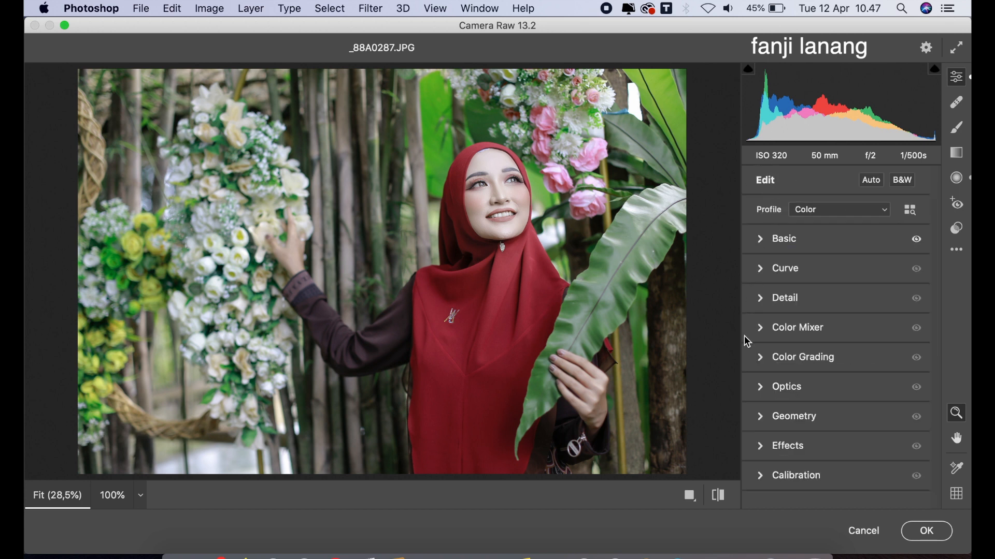
- Shape the point curve with one point in the shadows and one at input 191, output 197
click(762, 269)
click(796, 374)
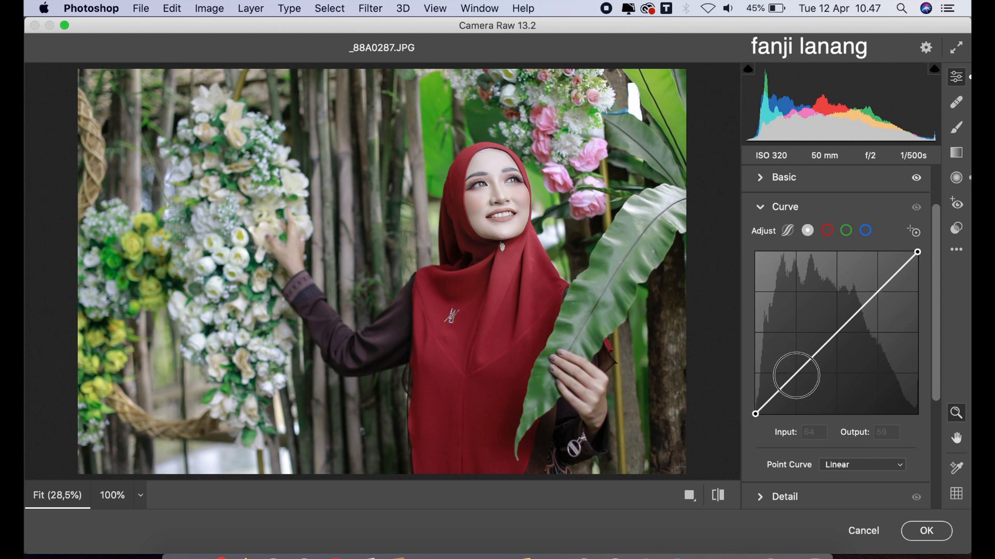
click(876, 288)
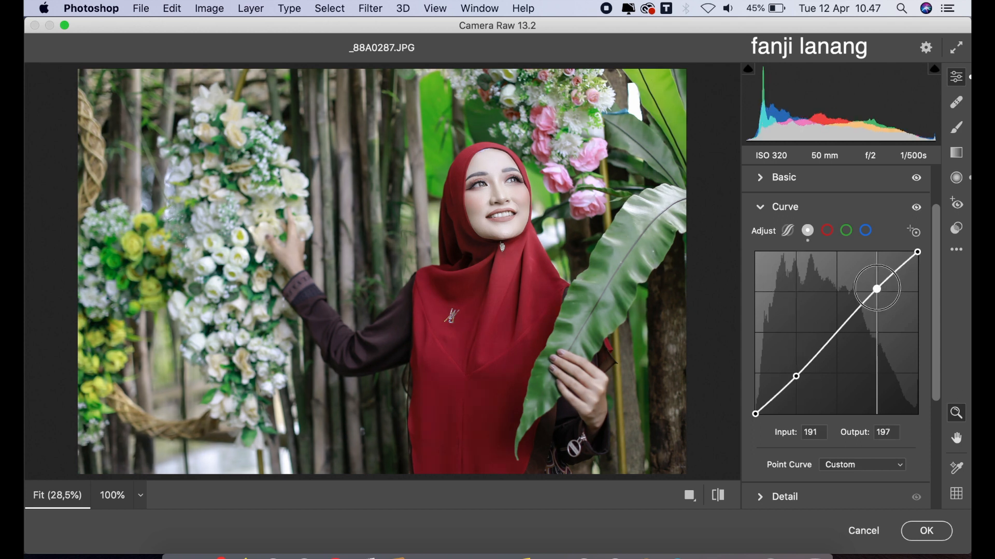
click(761, 208)
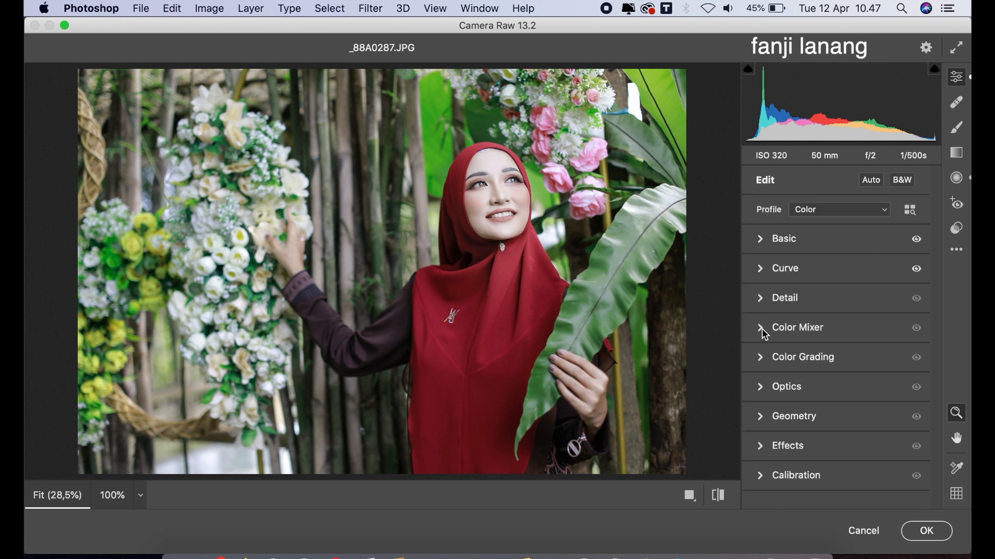
- Set the Basic texture to -10 and clarity to +3
click(765, 242)
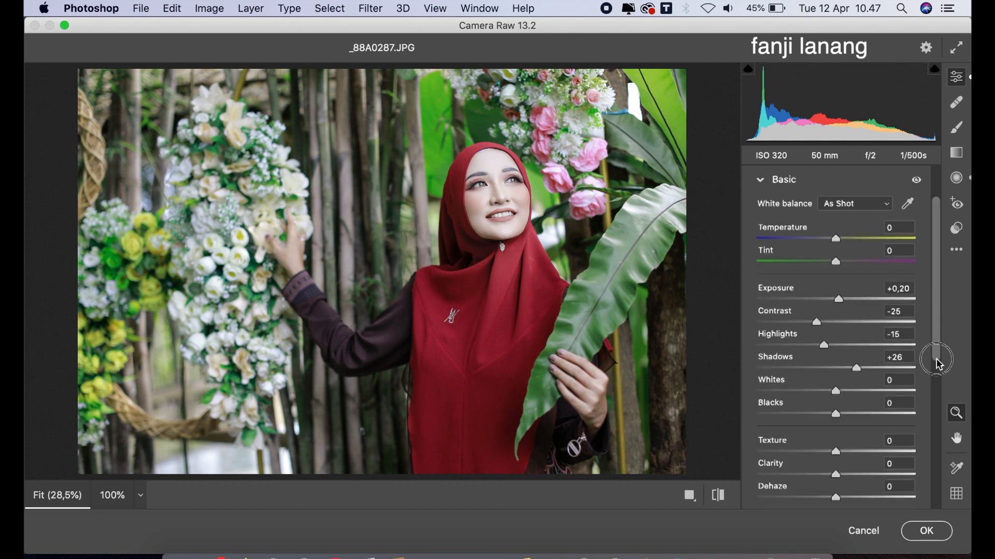
scroll(935, 362, down, 2)
drag(832, 438, 841, 461)
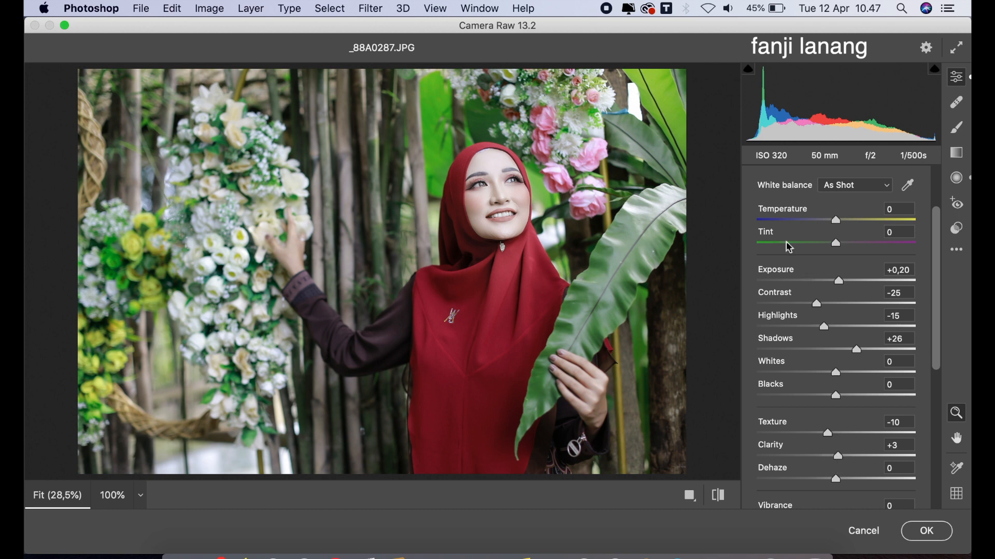
scroll(939, 218, up, 3)
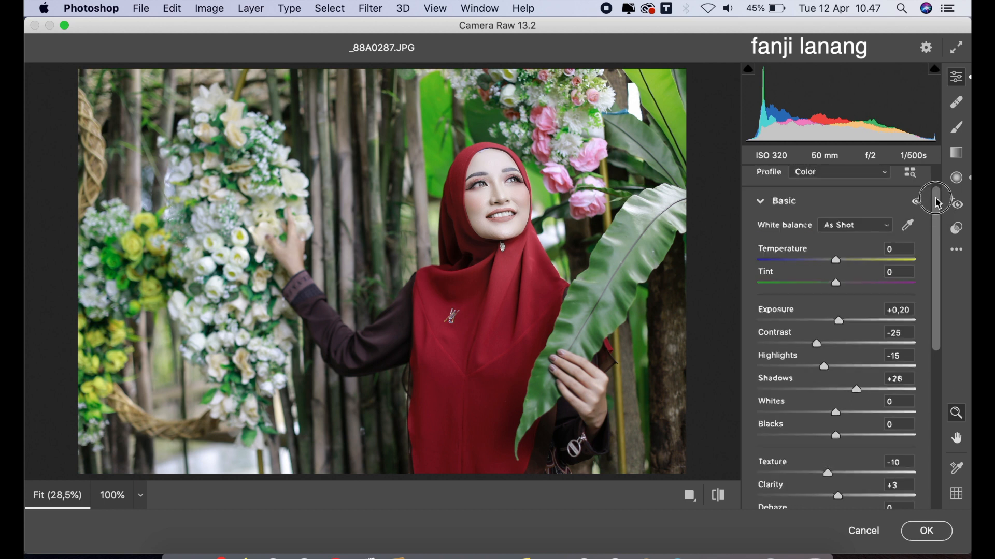
click(761, 212)
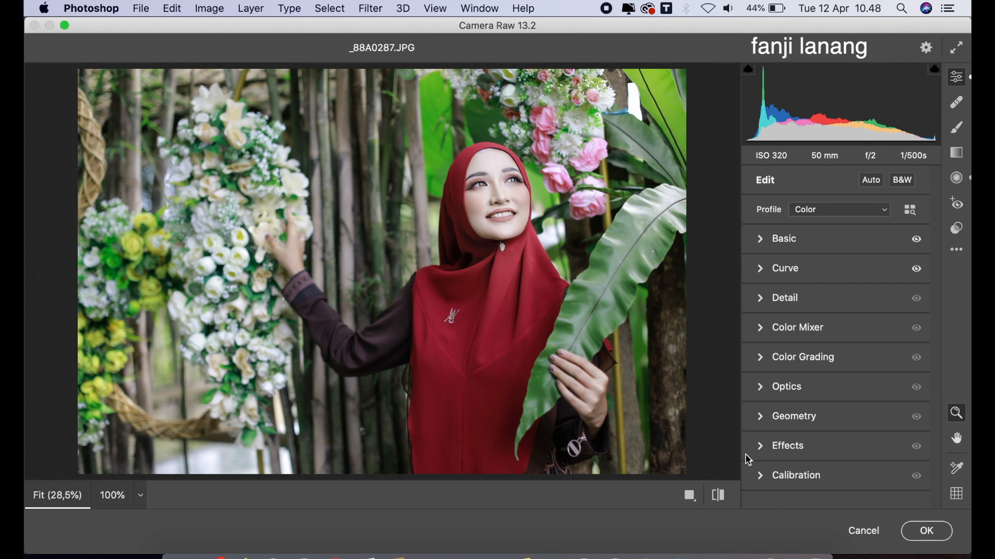
- In the Calibration settings, set the red primary hue to +40, blue primary hue to -40 and green primary hue to +25
click(762, 476)
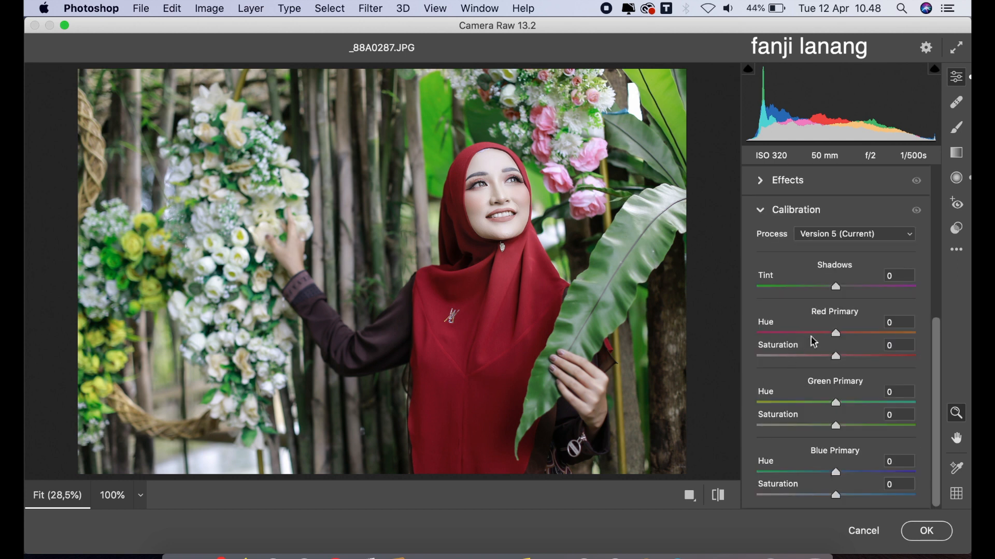
drag(850, 336, 870, 339)
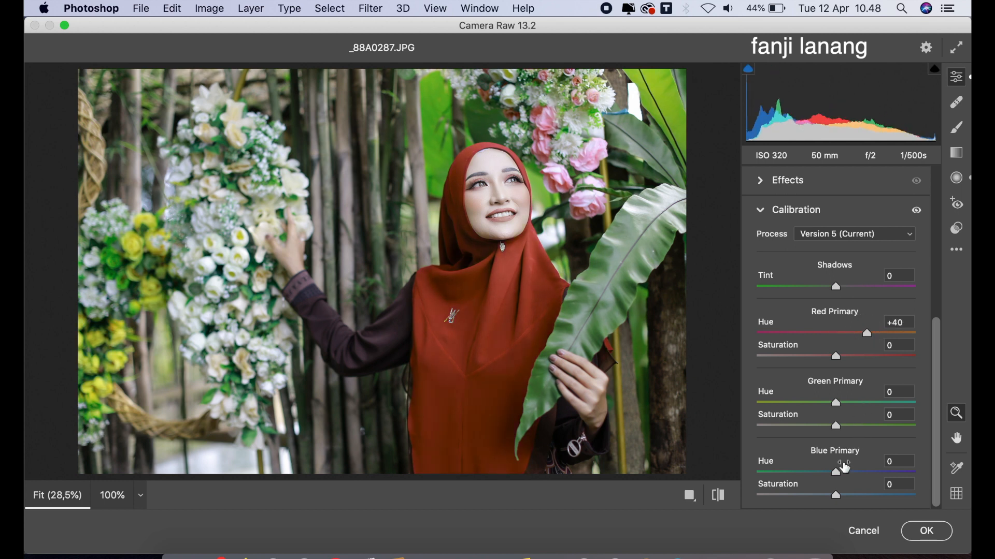
click(811, 473)
drag(812, 474, 806, 480)
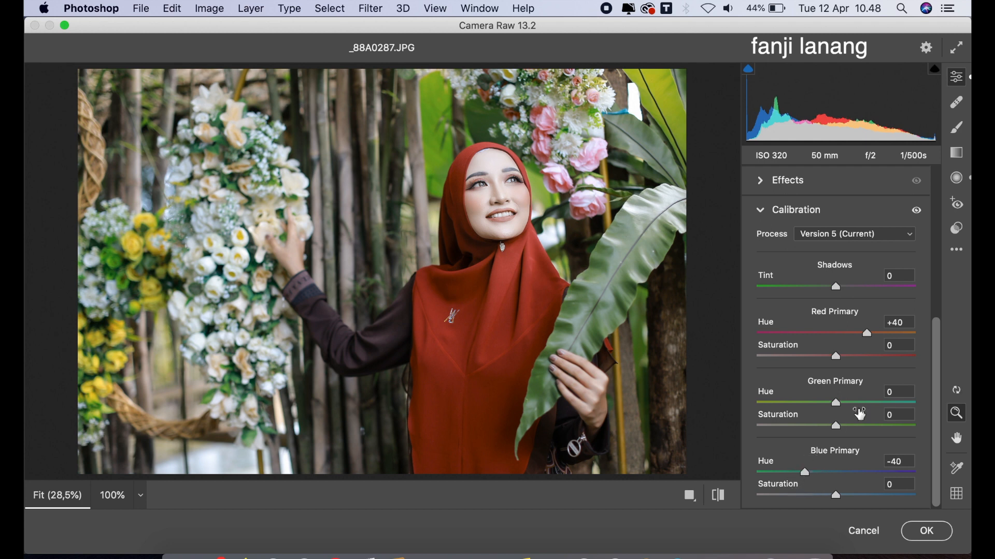
click(855, 403)
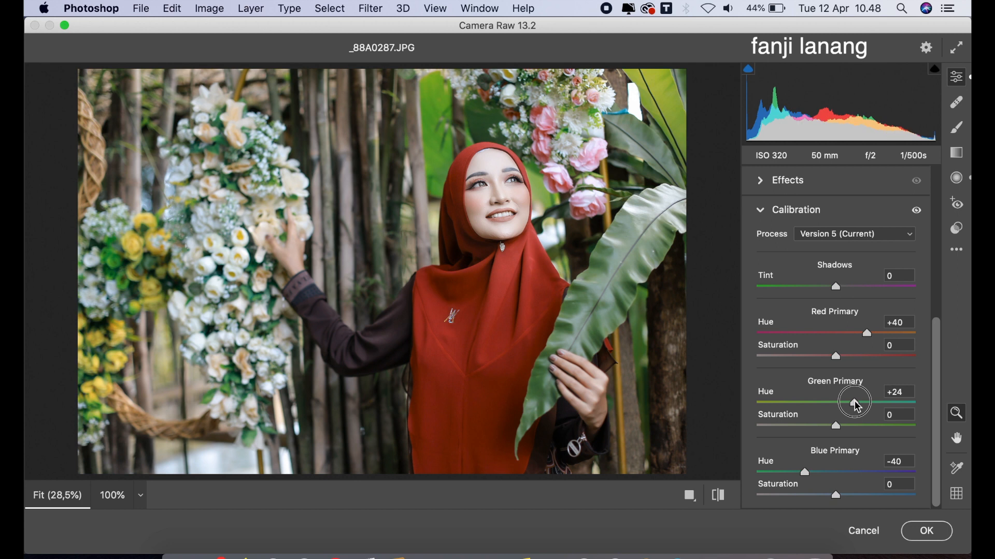
drag(857, 408, 858, 410)
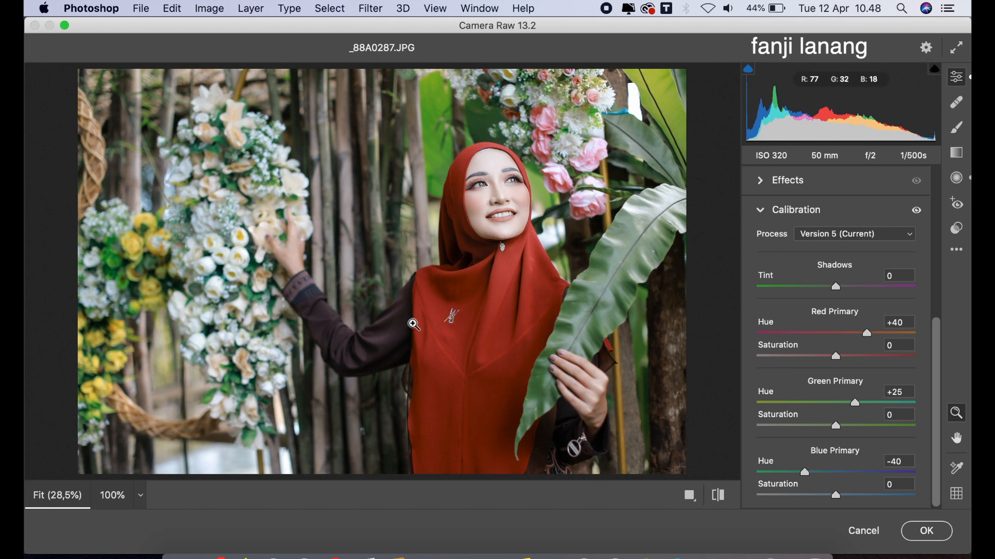
- Show the before and after views side by side and raise the Basic exposure to +0.35
click(690, 496)
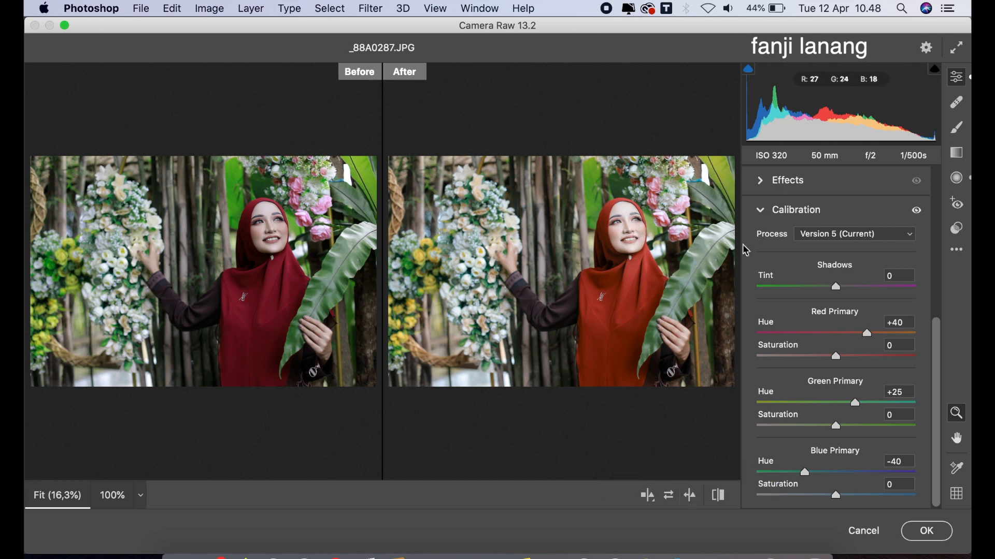
click(760, 209)
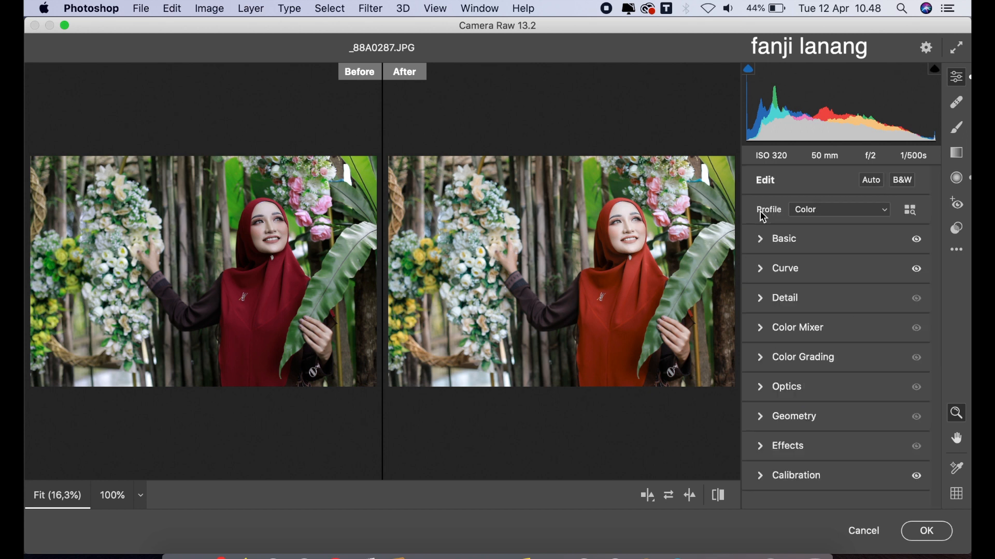
click(764, 237)
drag(840, 306, 843, 306)
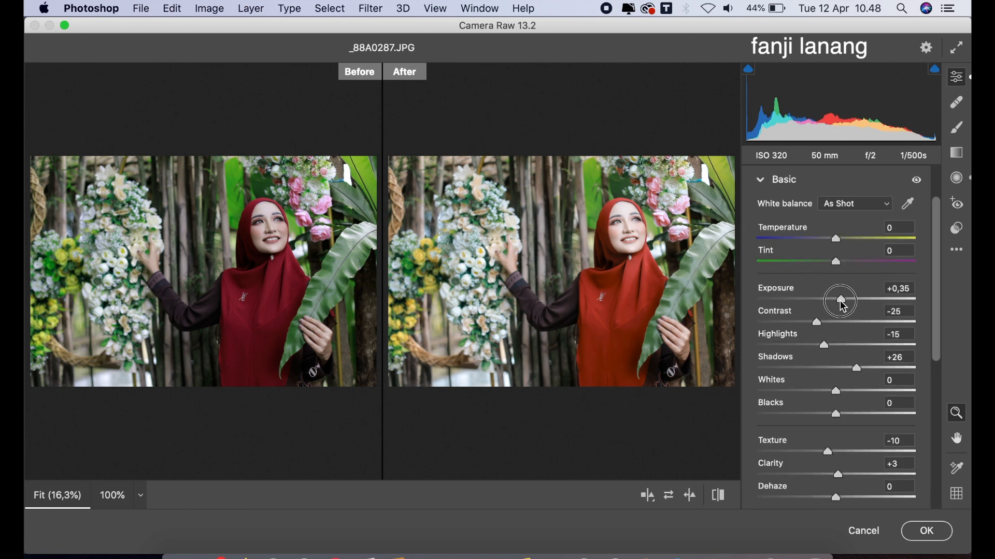
- Apply the Camera Raw adjustments and toggle Layer 1's visibility to compare the photo with and without them
click(923, 532)
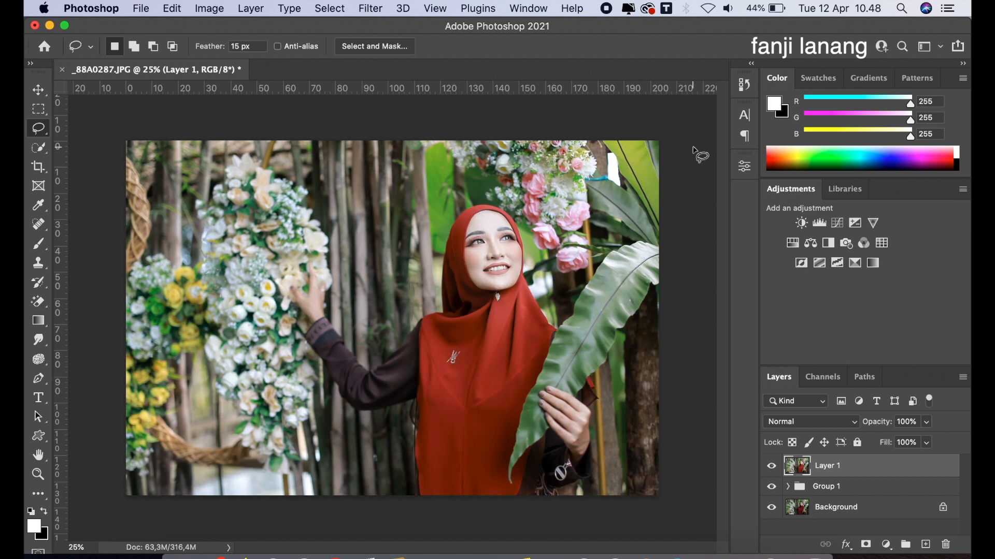
click(772, 467)
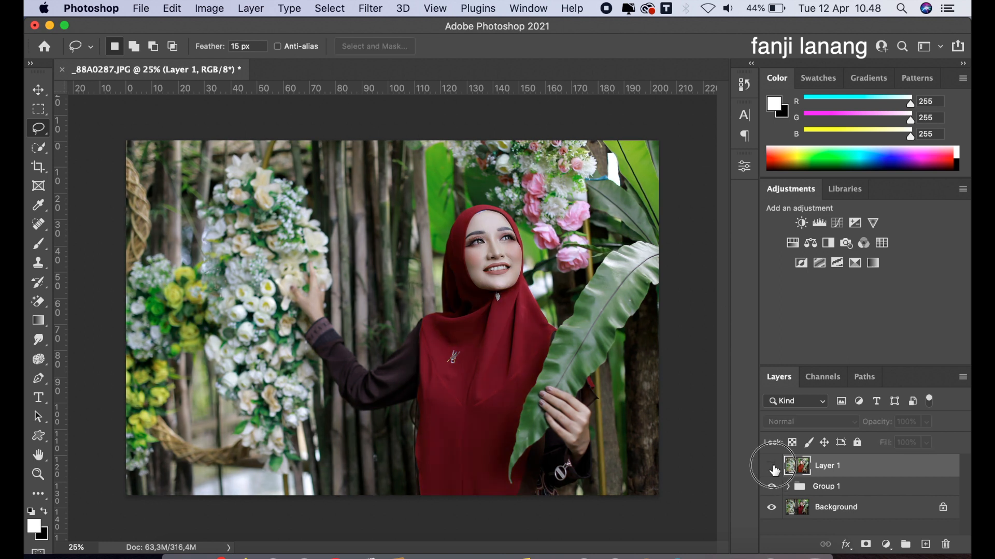
click(772, 467)
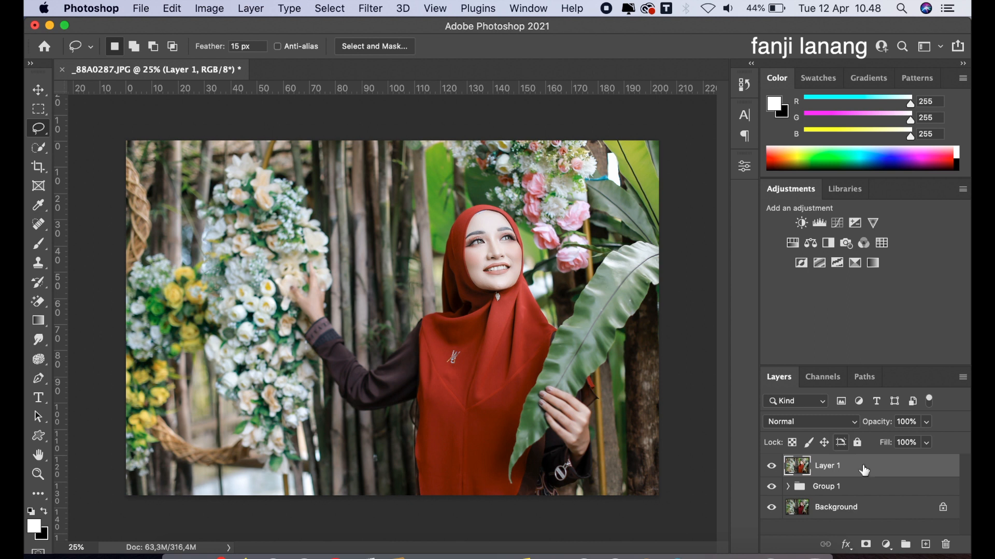
- Add a blank layer and paint soft white haze over the photo's lower-left and upper-left areas with a 2000 px brush at 70% opacity
click(926, 544)
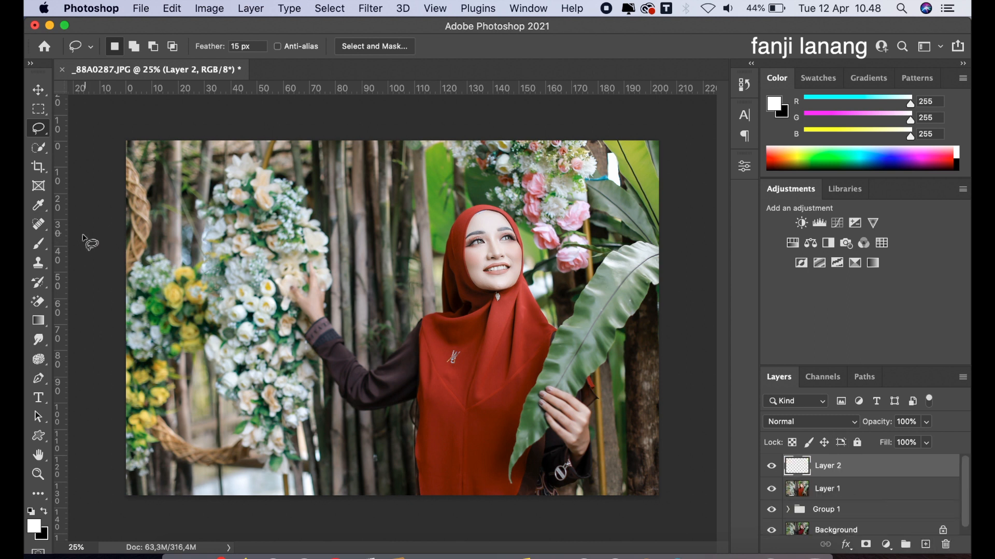
click(38, 245)
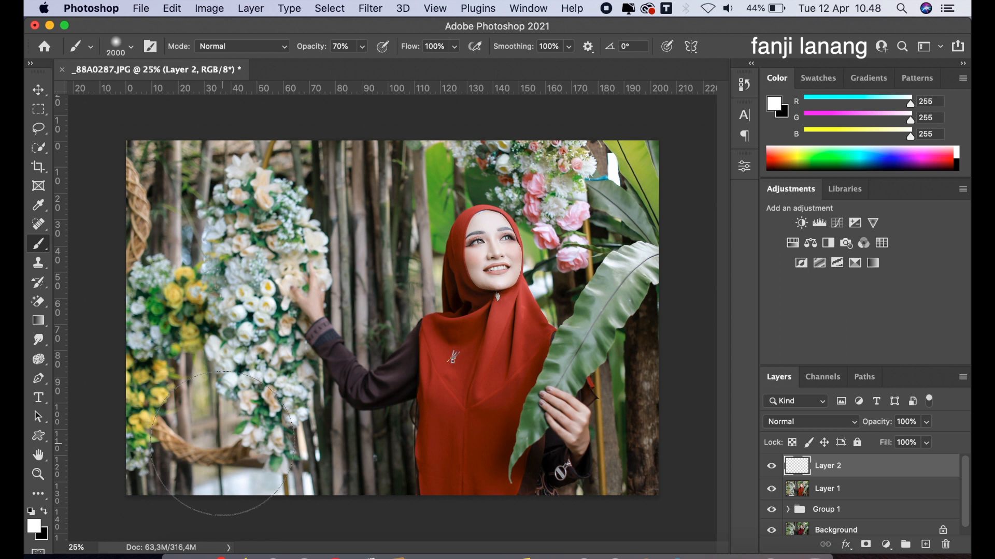
drag(216, 431, 214, 426)
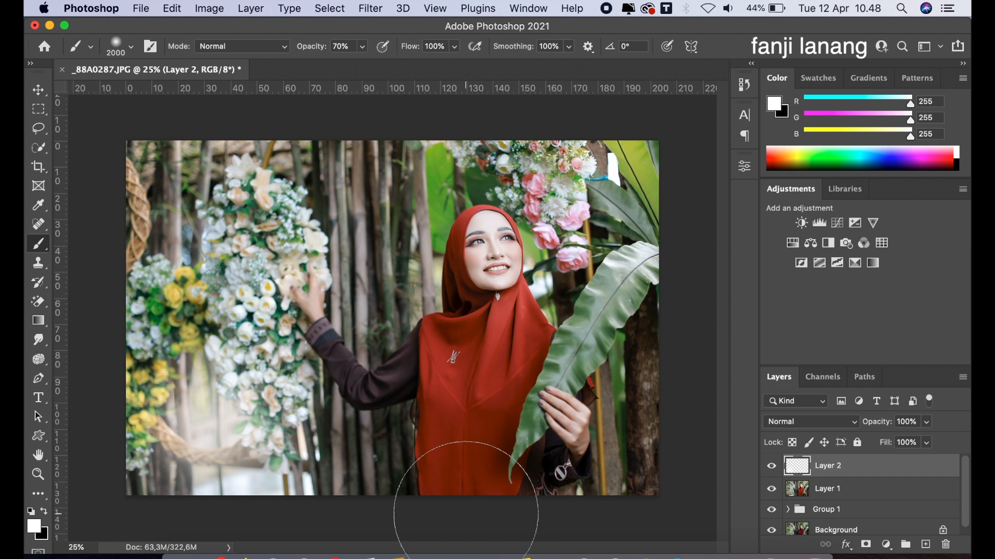
click(171, 227)
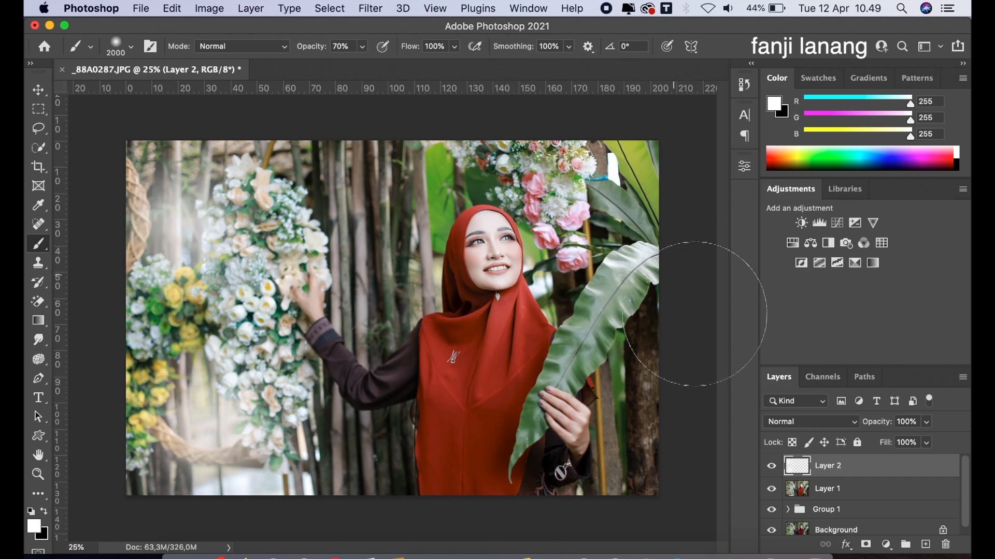
click(39, 89)
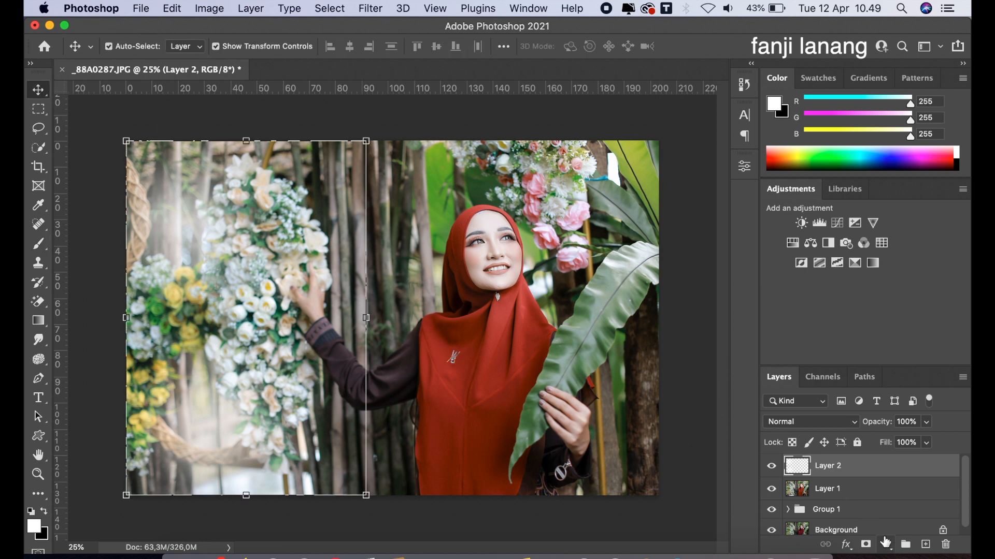
- Add a Brightness/Contrast adjustment layer above the haze with brightness 10 and contrast 3
click(886, 544)
click(894, 313)
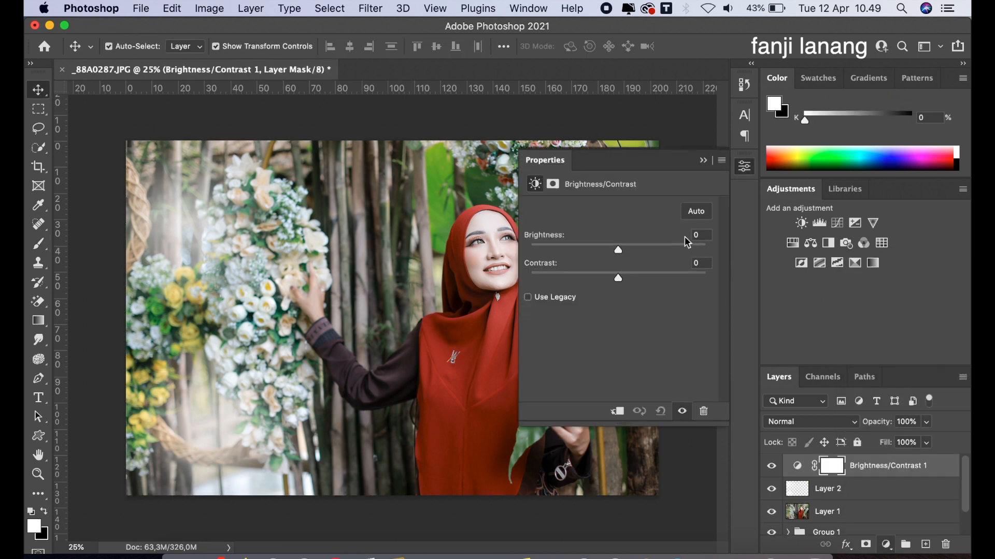
drag(627, 249, 626, 254)
click(622, 281)
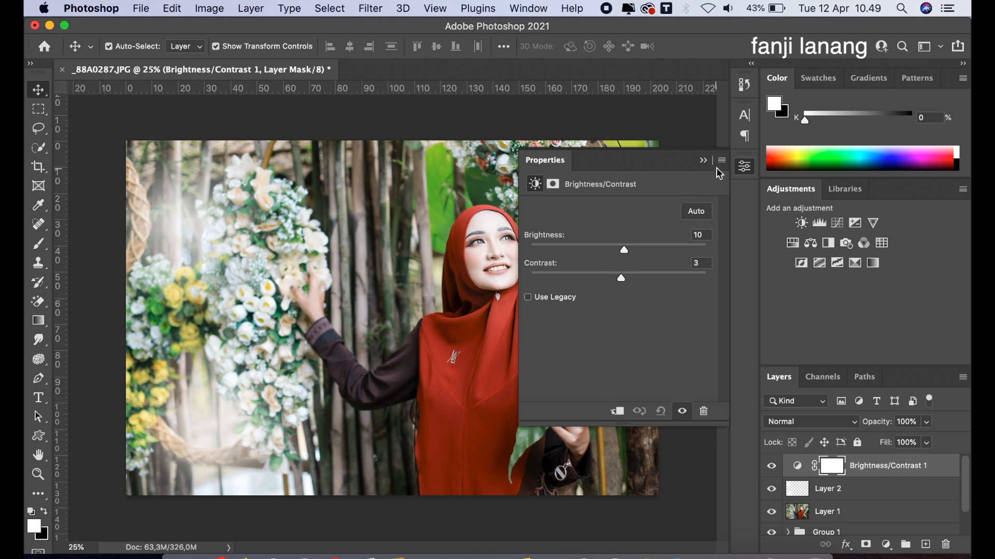
click(703, 160)
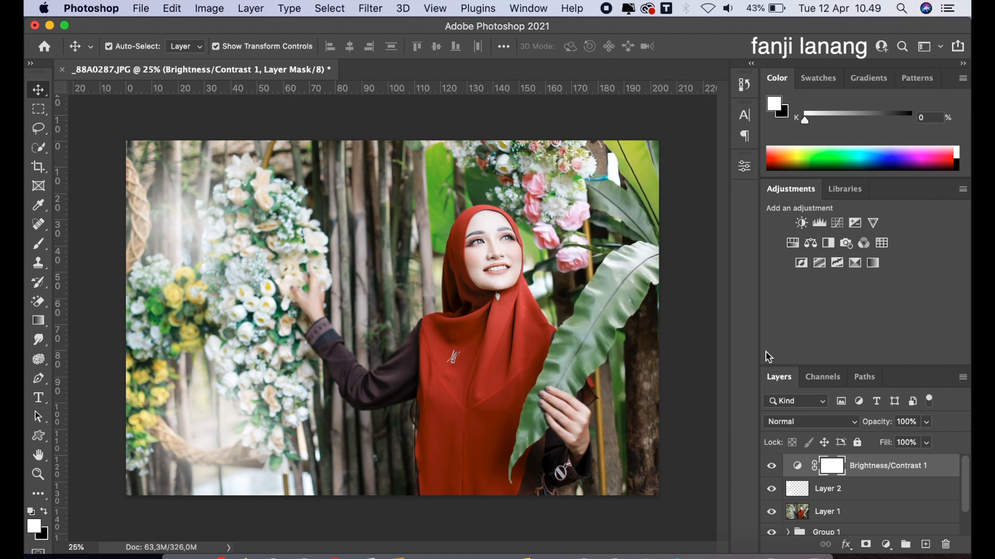
- Group all layers above the Background and toggle the group's visibility to compare the edited photo with the original
scroll(883, 495, down, 2)
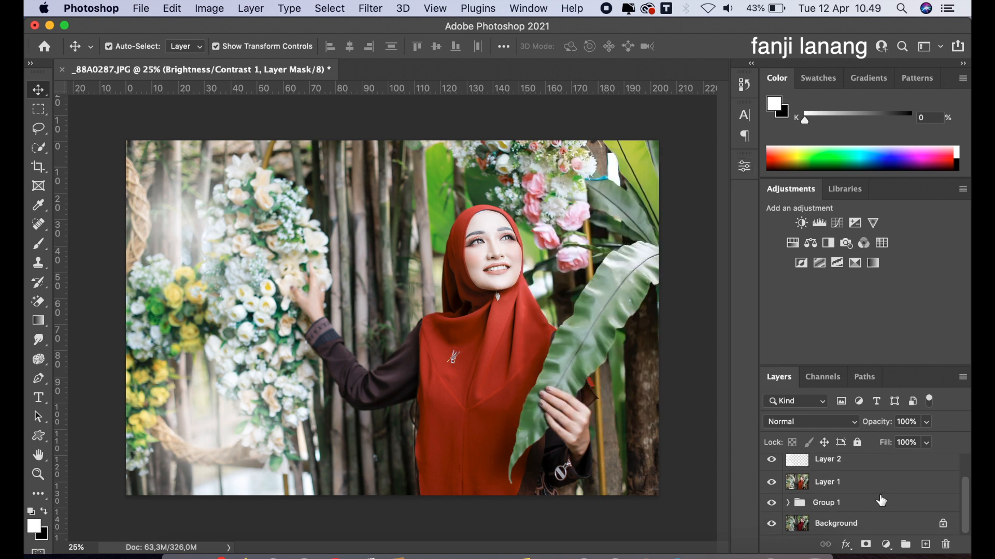
shift+click(875, 504)
key(super+g)
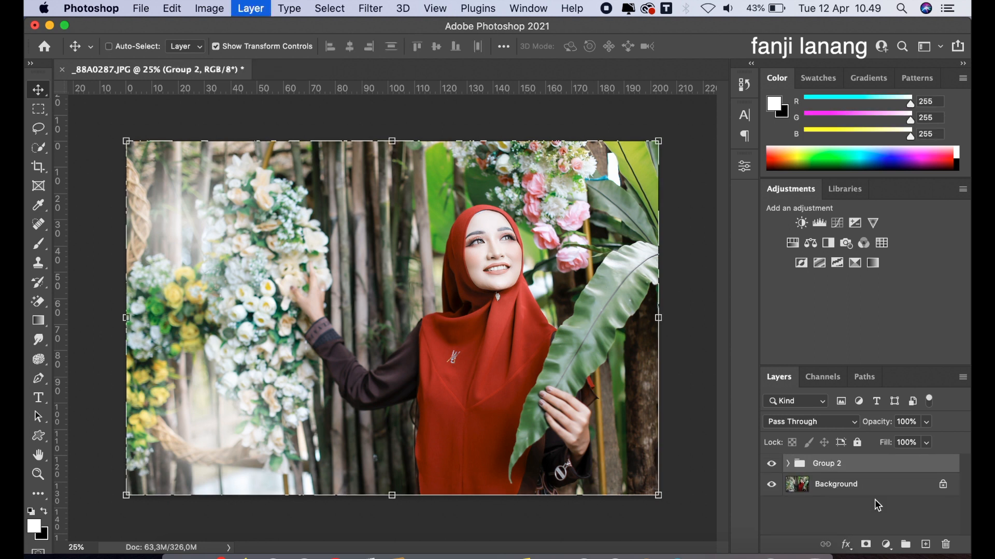
click(772, 464)
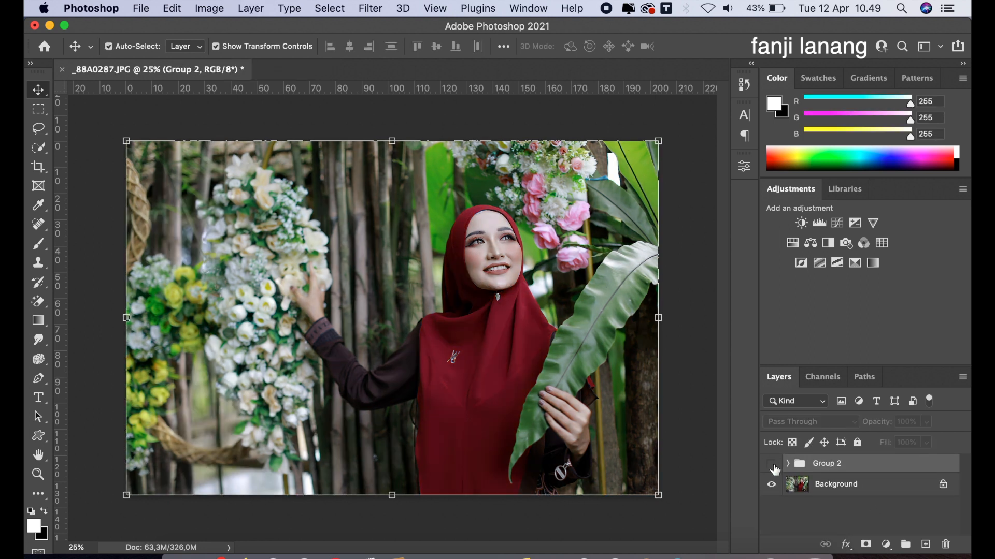
click(773, 465)
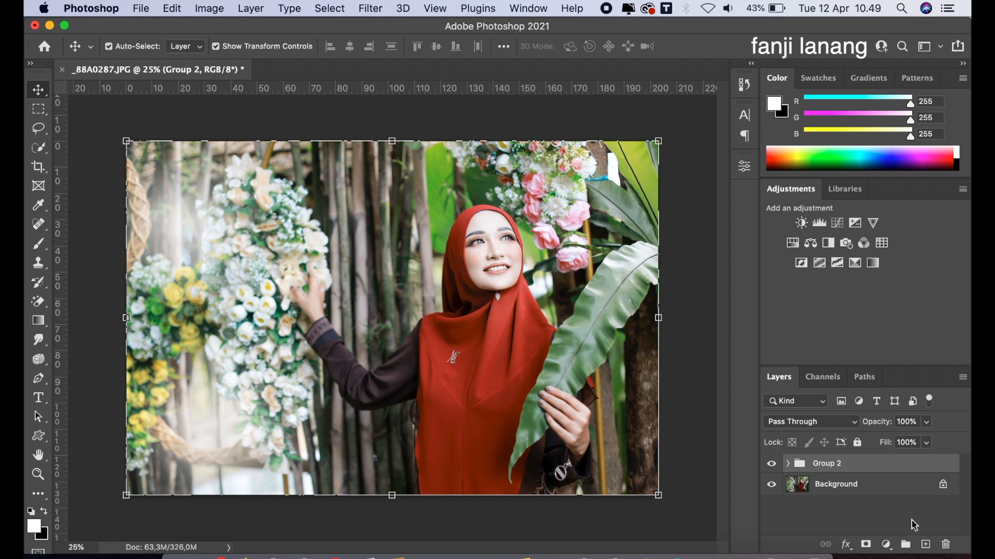
- Add a blank layer above the group and activate the Brush tool with the signature brush preset
click(926, 544)
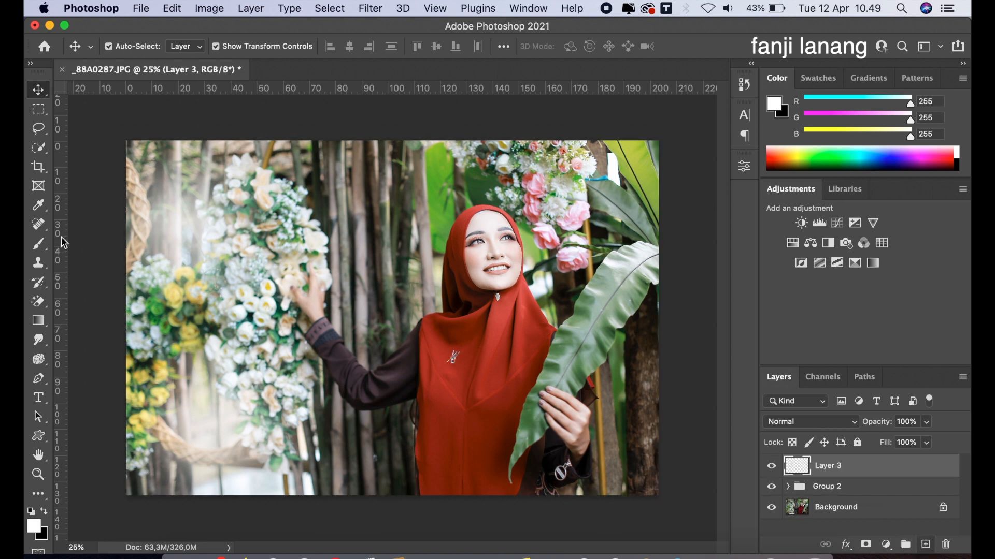
click(38, 243)
click(122, 47)
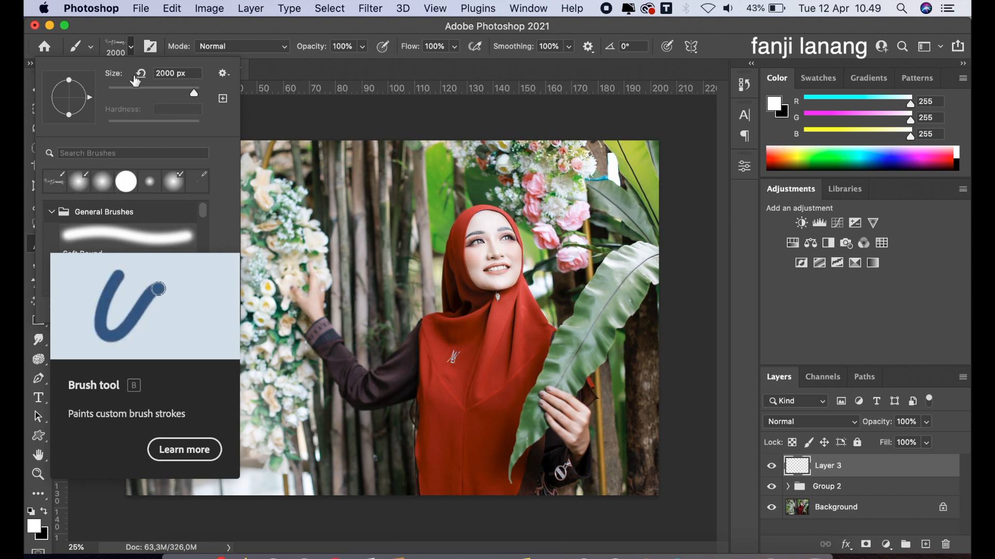
click(329, 71)
click(38, 91)
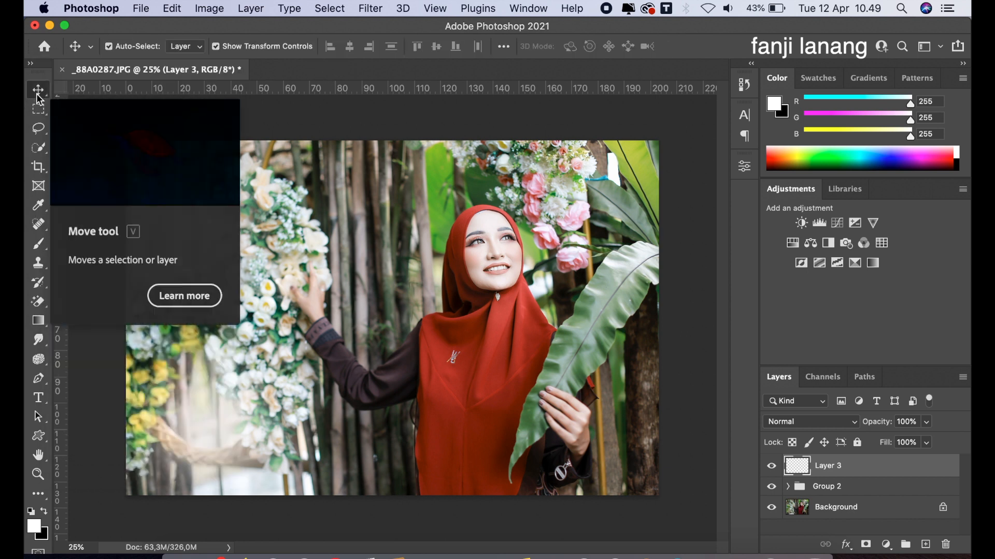
click(39, 244)
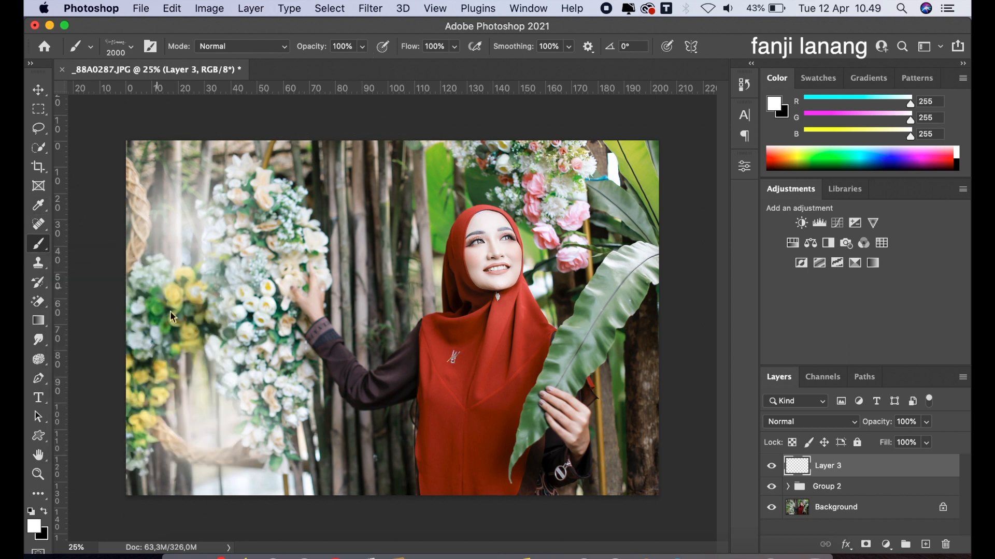
- Reduce the signature brush to 500 px and stamp a white signature in the photo's lower-left corner on the blank layer
key(bracketleft)
key(bracketleft)
key(bracketleft)
key(bracketleft)
key(bracketleft)
key(bracketleft)
key(bracketleft)
key(bracketleft)
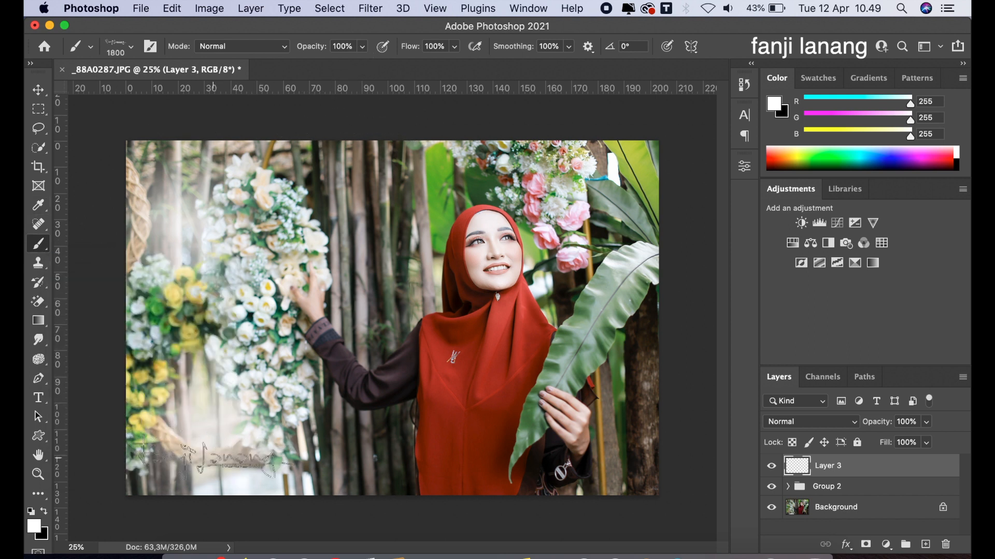
key(bracketleft)
key(bracketleft)
key(bracketleft)
key(bracketleft)
key(bracketleft)
key(bracketleft)
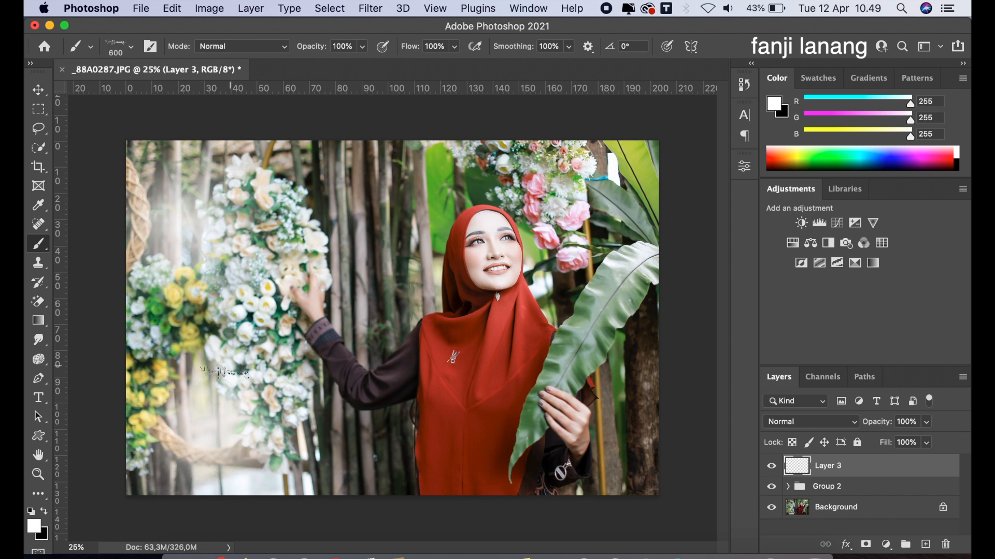
click(170, 482)
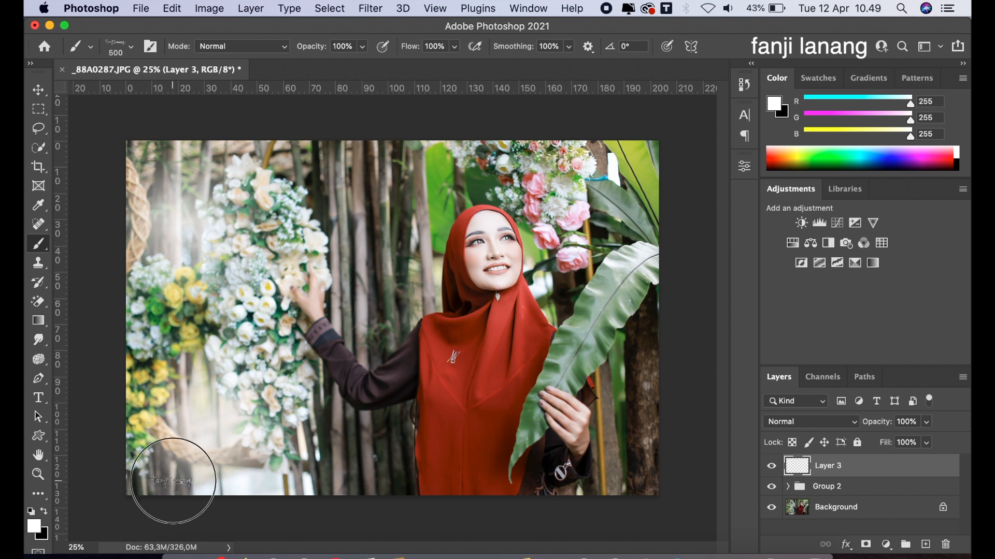